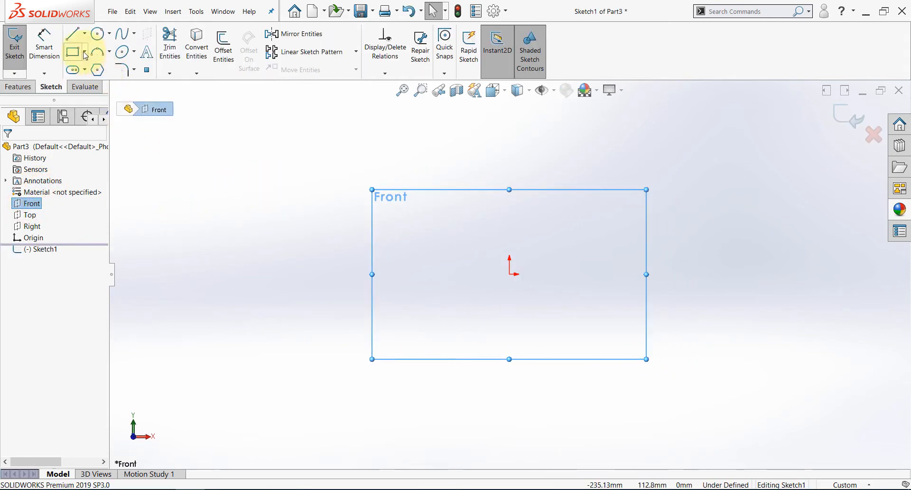
Sketch a corner rectangle about 61 mm wide and 30 mm high on the Front plane, above and left of the origin.
left_click(84, 51)
left_click(79, 66)
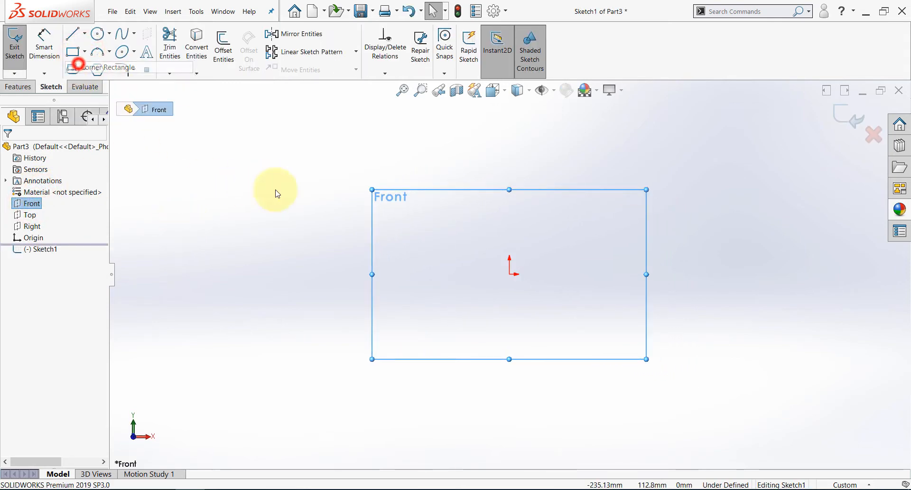
left_click(305, 199)
left_click(408, 149)
key("Escape")
Dimension the rectangle to 60 mm wide and 50 mm high.
left_click(44, 44)
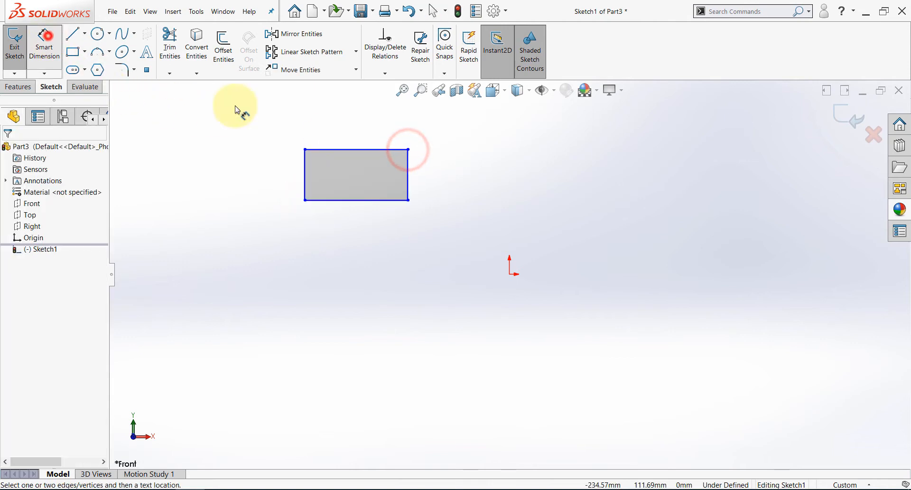
left_click(346, 149)
left_click(345, 136)
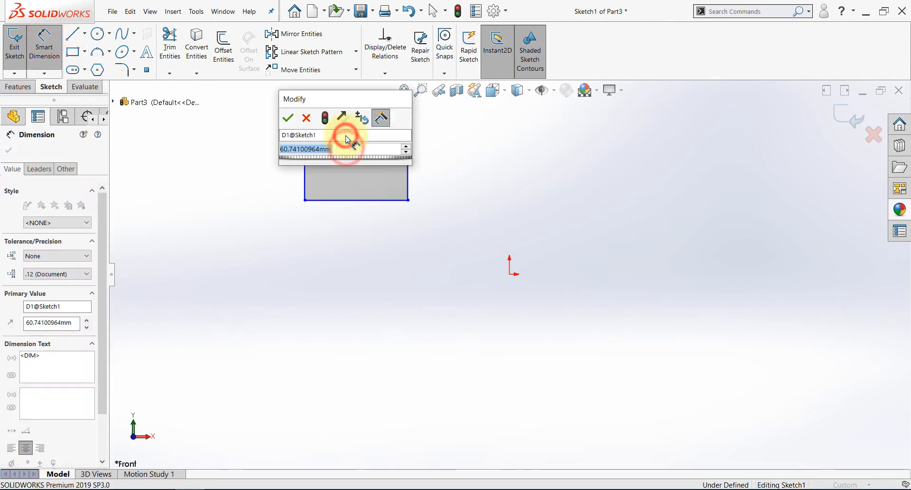
type("60")
key("Return")
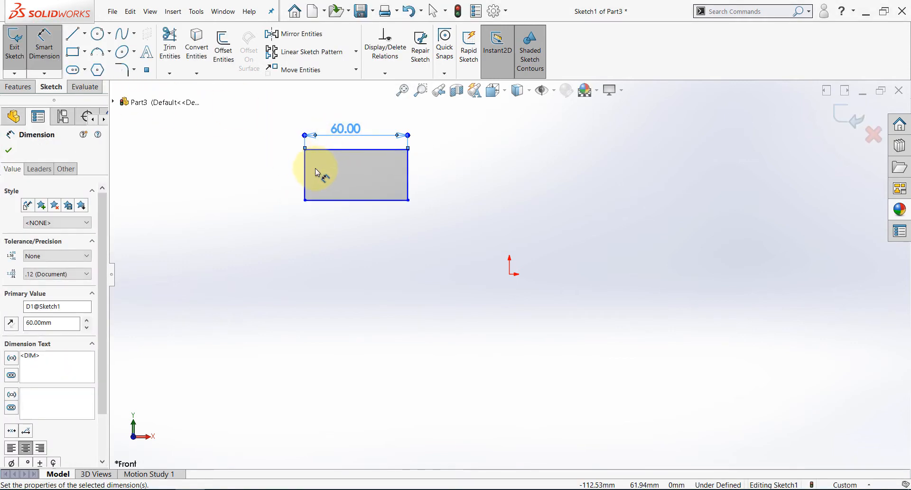
left_click(306, 165)
left_click(282, 174)
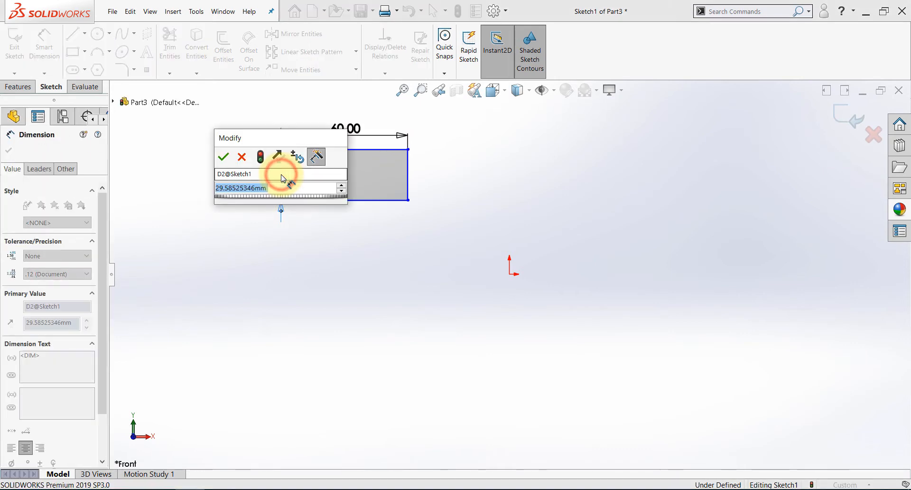
type("50")
key("Return")
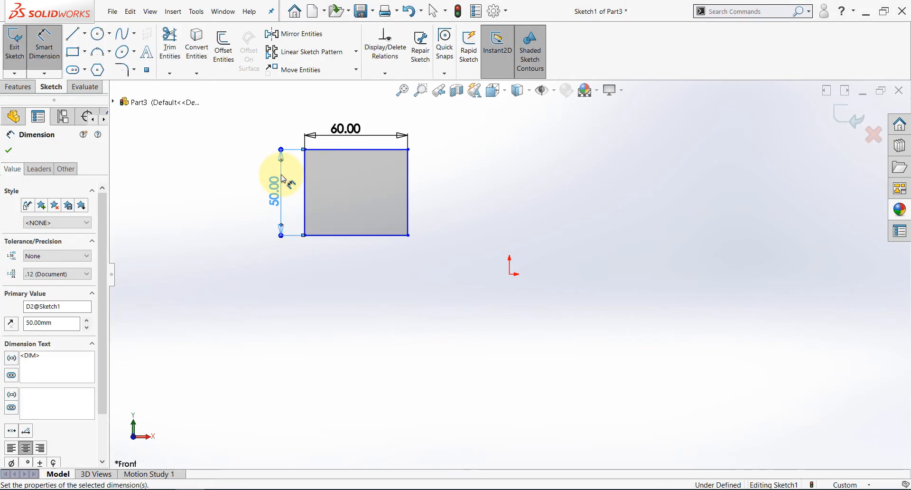
key("Escape")
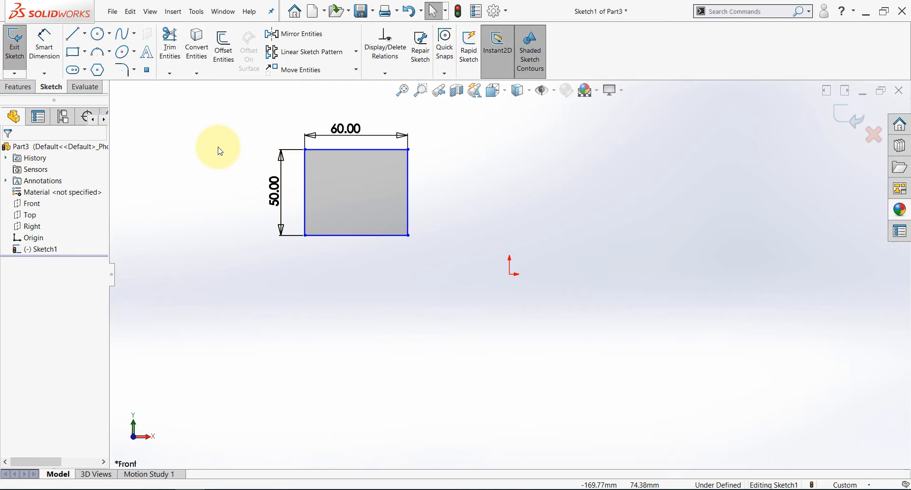
Sketch a circle of about 6.7 mm radius inside the rectangle near its upper-left corner.
left_click(97, 34)
left_click(331, 170)
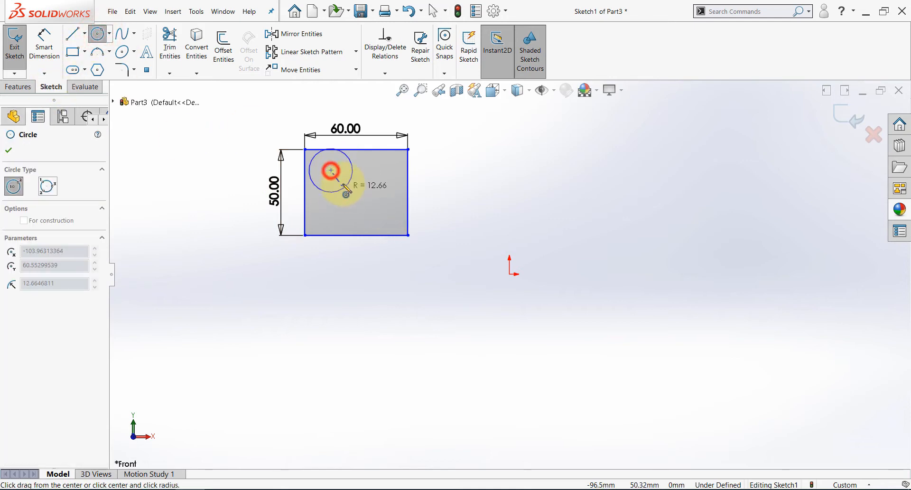
left_click(340, 179)
key("Escape")
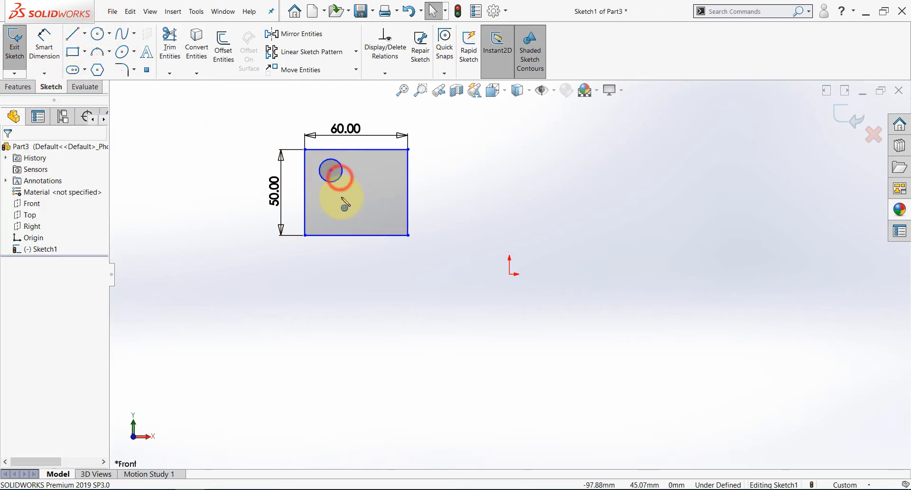
Make the circle tangent to the rectangle's top edge and left edge.
left_click(340, 162)
left_click(342, 150, "ctrl")
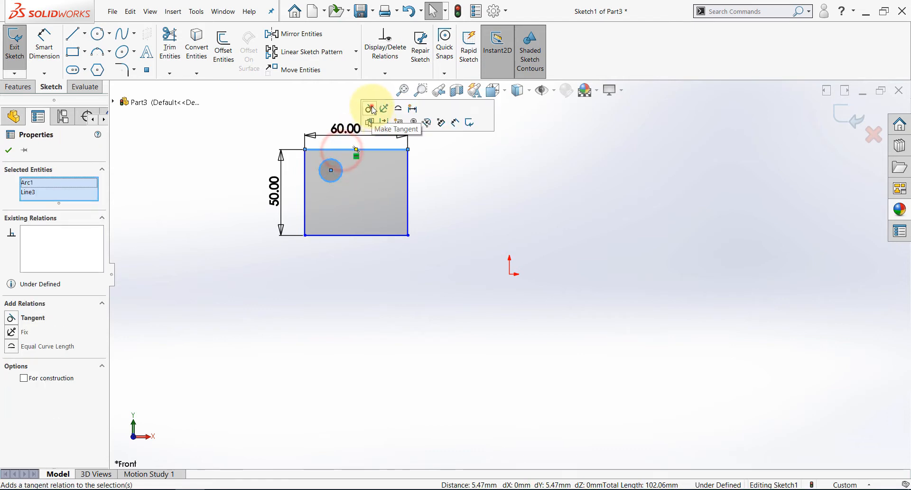
left_click(369, 108)
left_click(301, 102)
left_click(321, 169)
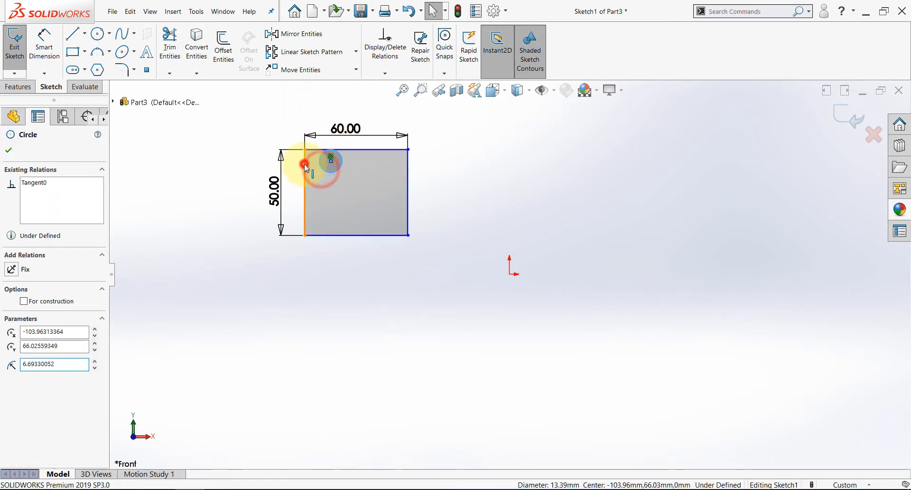
left_click(304, 163, "ctrl")
left_click(330, 122)
left_click(249, 107)
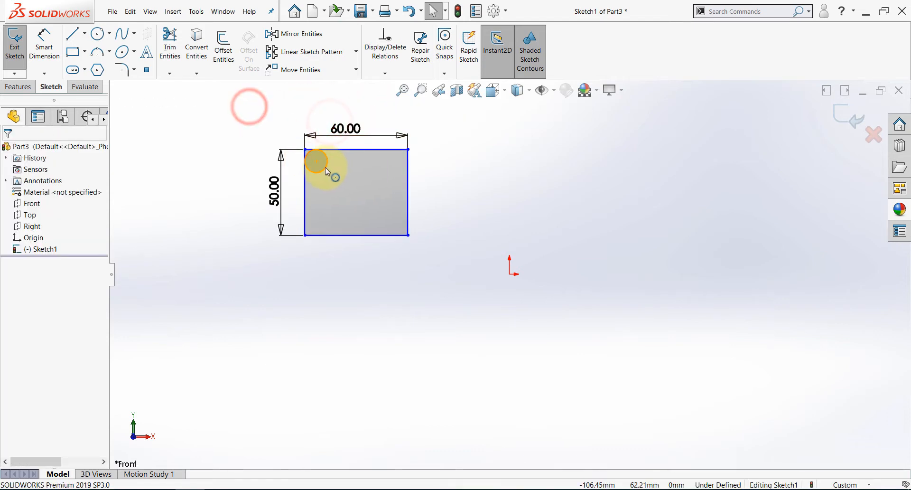
Enlarge the tangent circle and dimension its diameter to 30 mm.
left_click(326, 167)
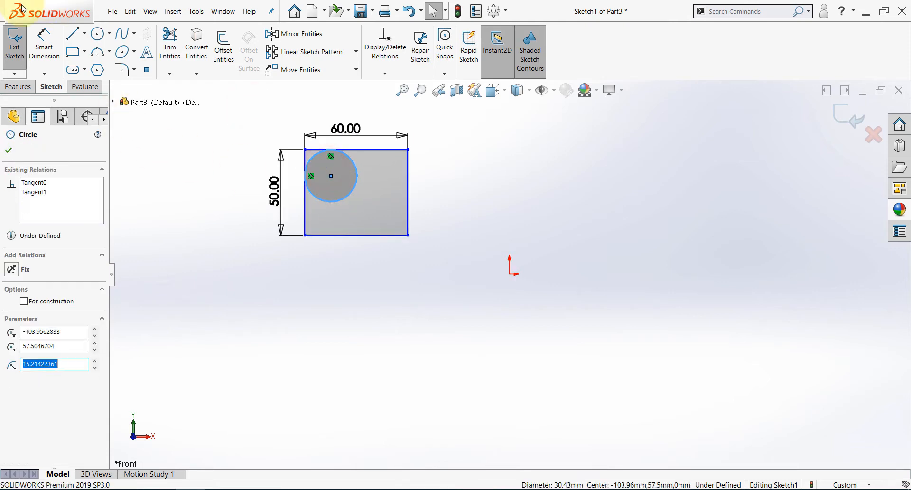
left_click(44, 44)
left_click(354, 183)
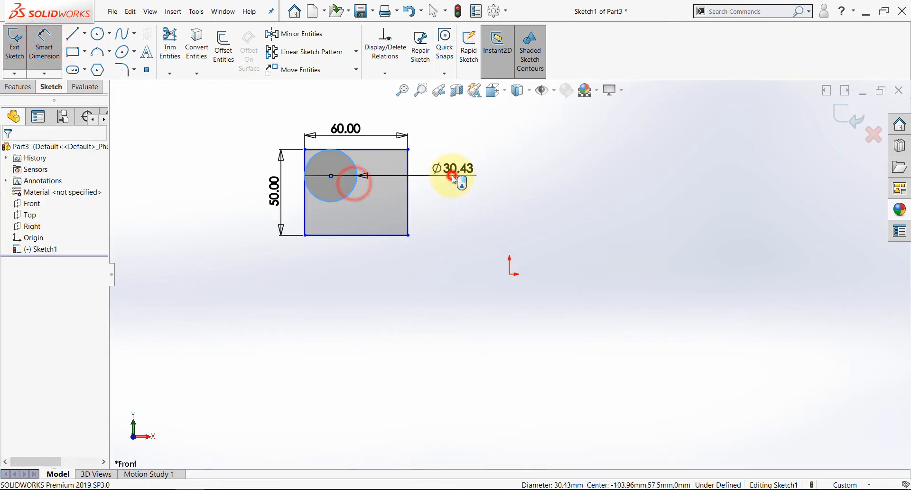
left_click(455, 180)
key("Return")
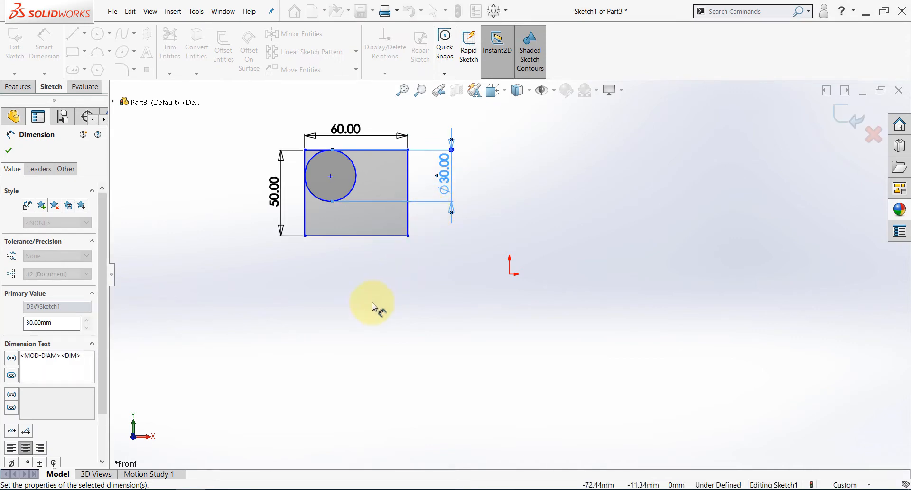
left_click(357, 259)
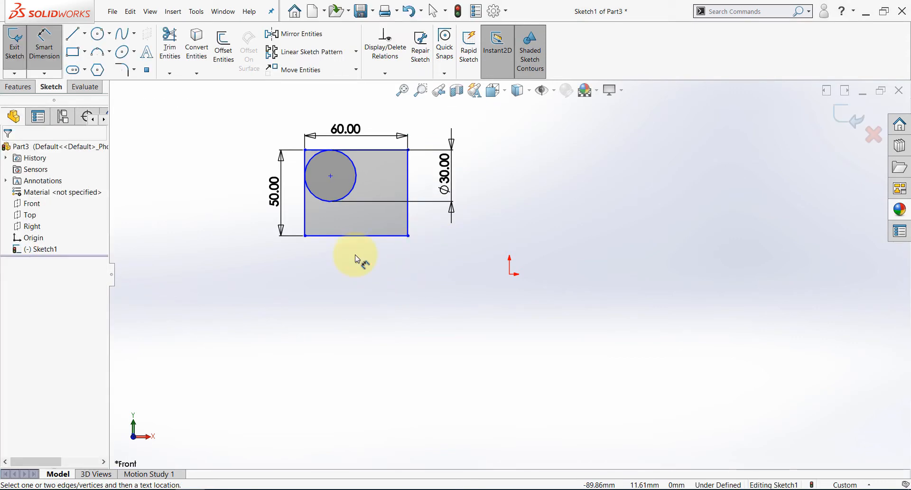
left_click(253, 267)
left_click(54, 54)
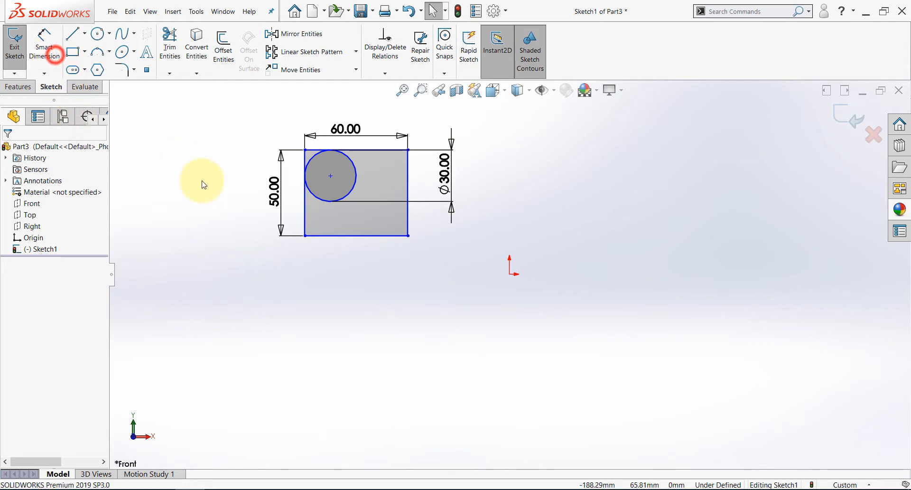
left_click(367, 347)
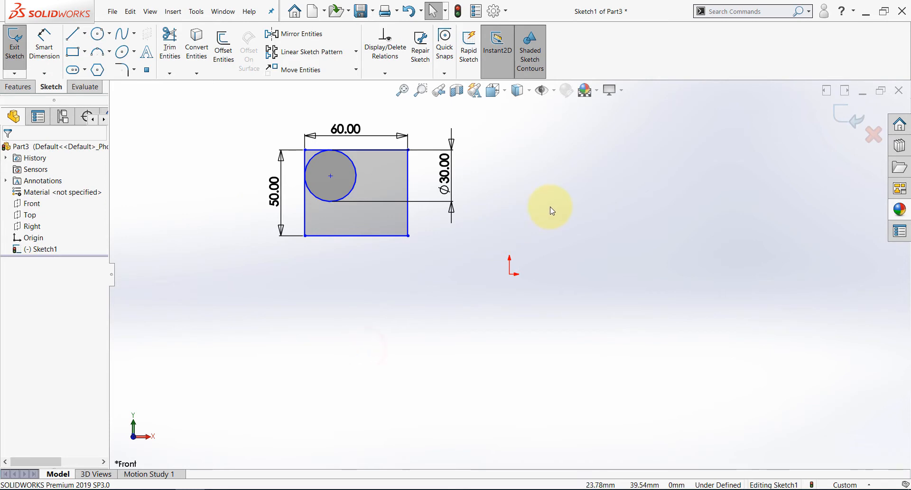
Show the Blocks toolbar, dock it beside the feature tree, and start the Make Block command.
right_click(642, 57)
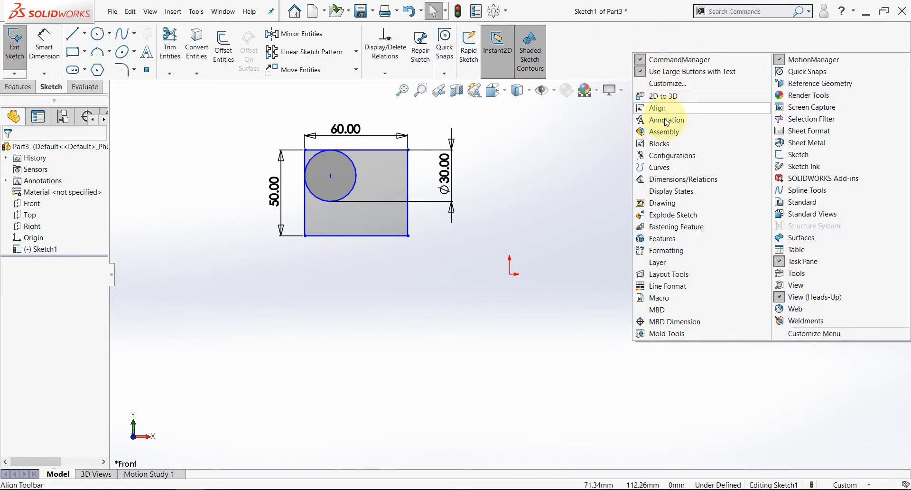
left_click(662, 146)
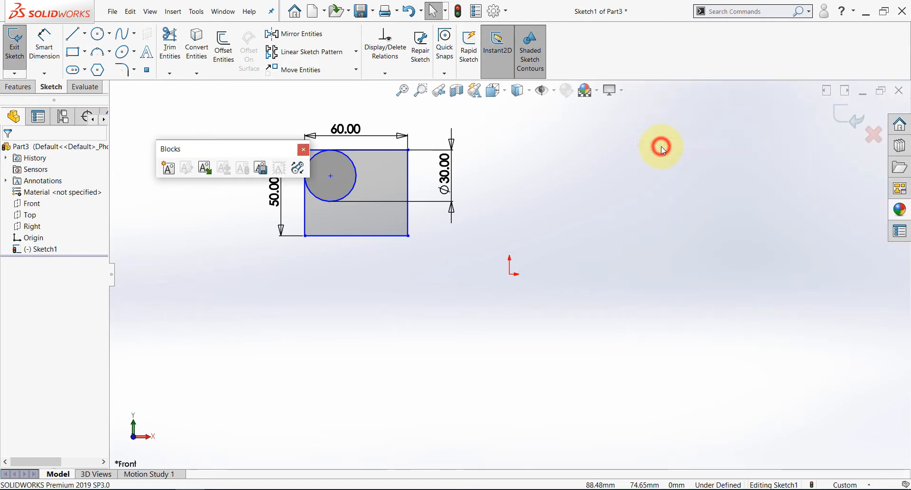
left_click_drag(242, 151, 8, 159)
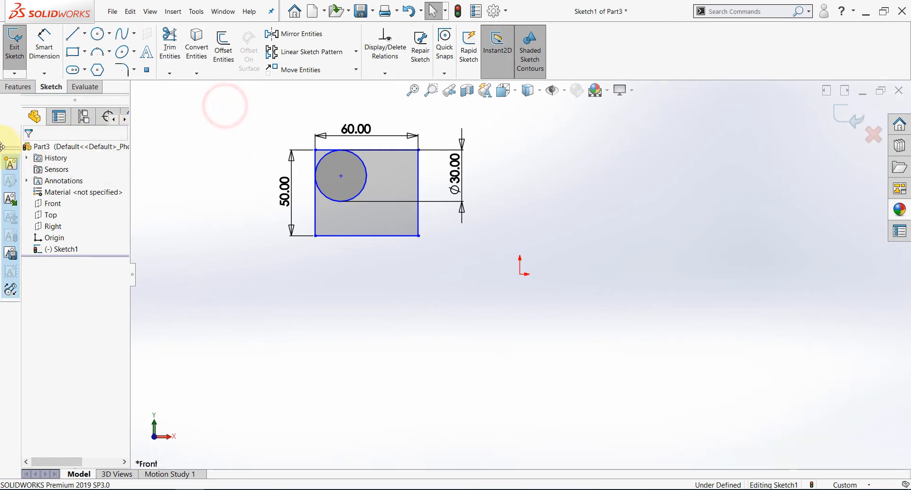
left_click(203, 253)
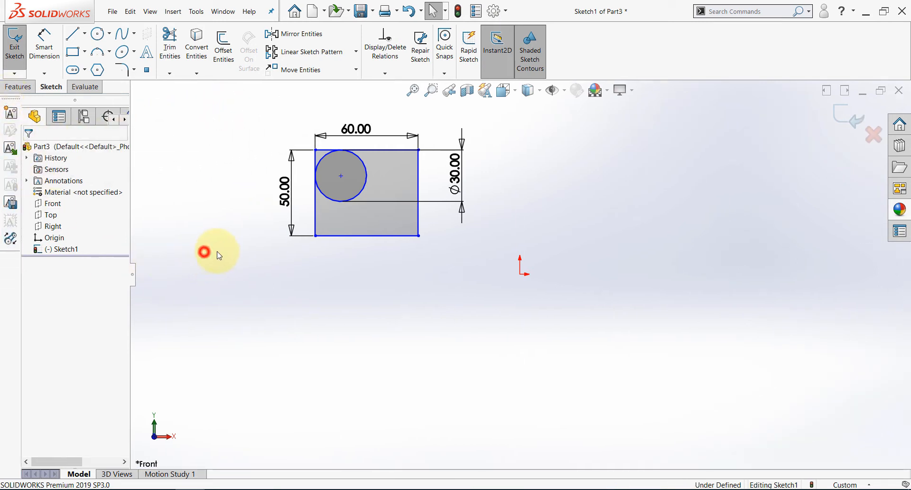
left_click(10, 114)
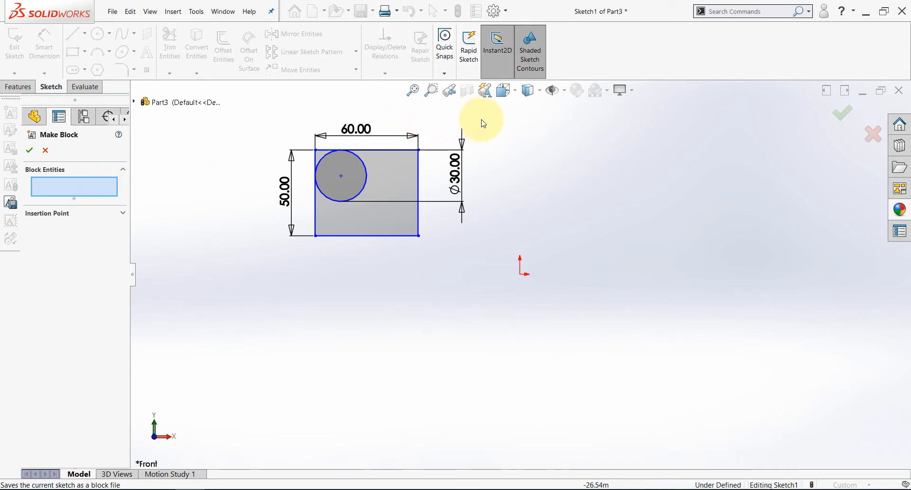
Try selecting the whole rectangle and circle as block entities, and clear the selection.
left_click_drag(484, 114, 244, 301)
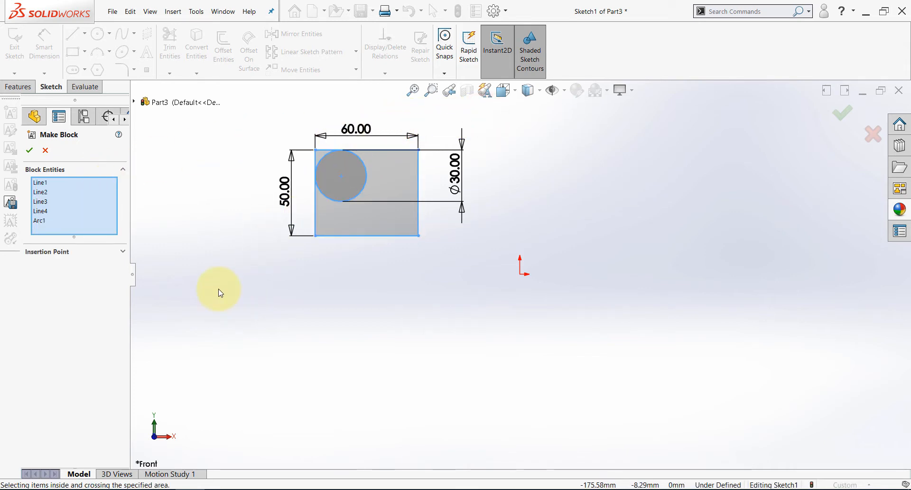
right_click(72, 183)
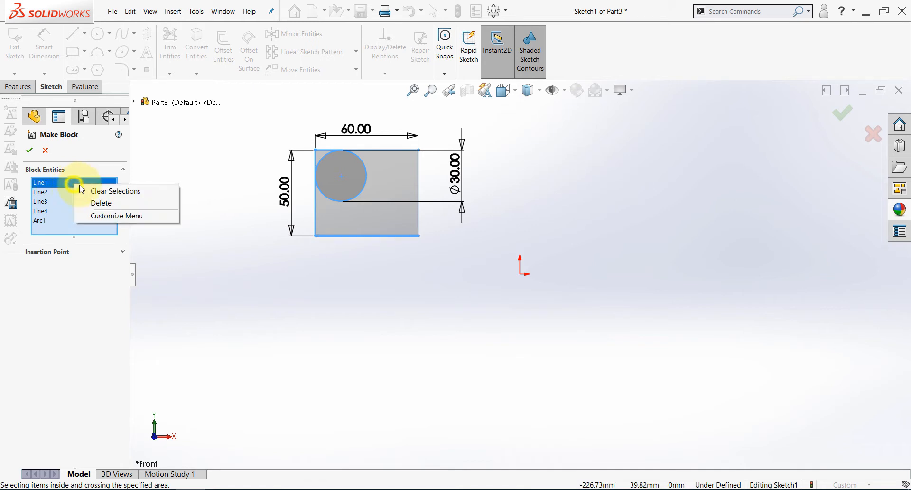
left_click(87, 188)
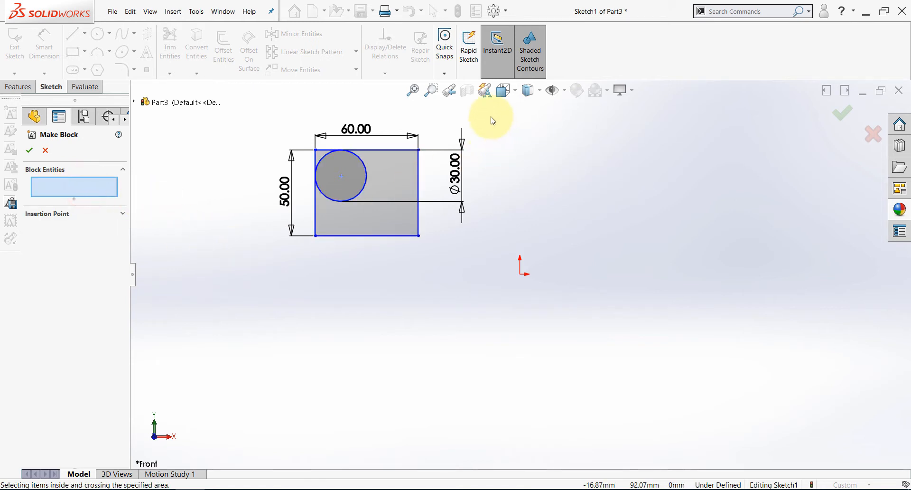
Try a crossing selection that reaches everything except the rectangle's left edge, and clear the block entities.
left_click_drag(491, 117, 348, 275)
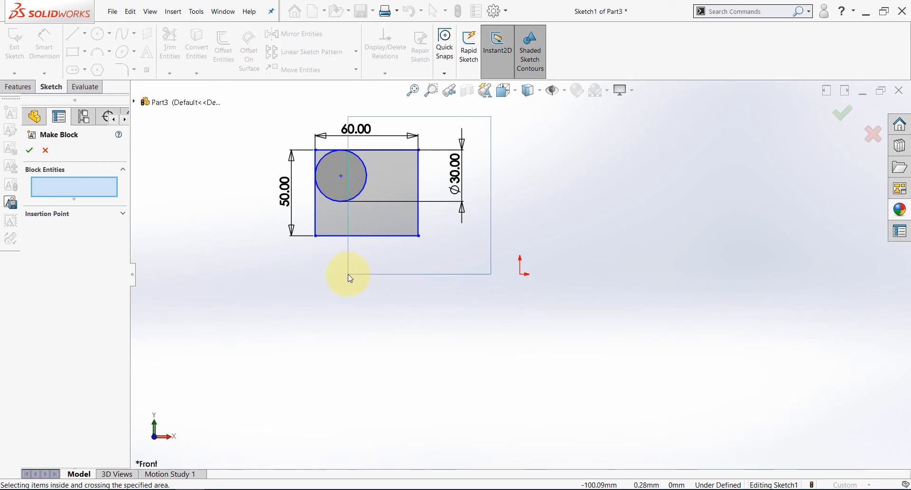
left_click_drag(351, 278, 349, 276)
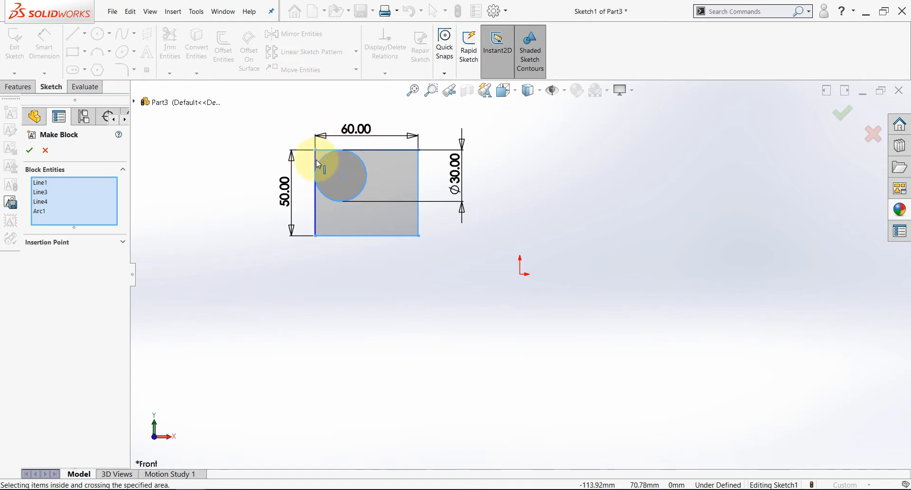
left_click(318, 289)
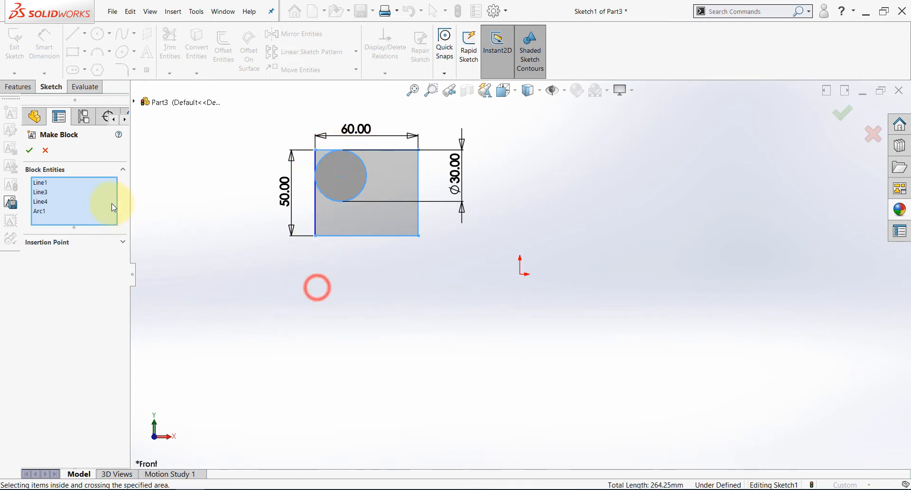
right_click(66, 199)
left_click(78, 201)
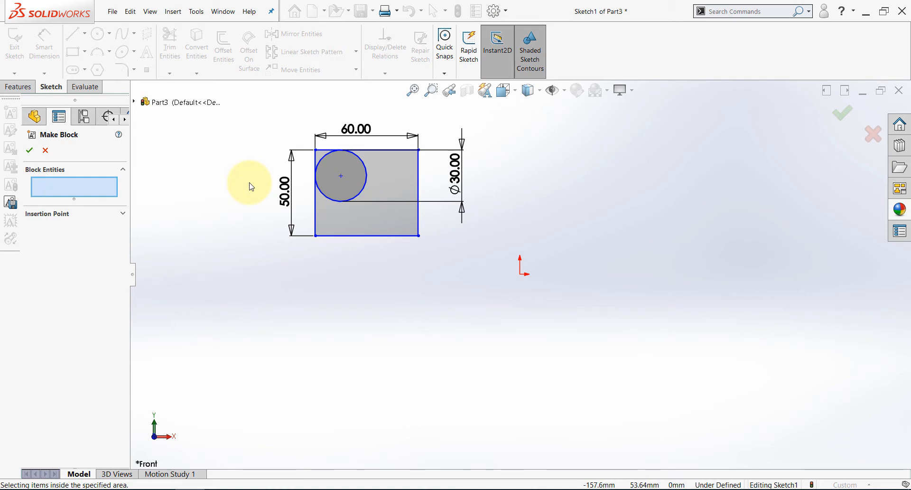
Try an enclosing window selection around only the rectangle's left edge, and clear the block entities.
left_click_drag(247, 123, 340, 285)
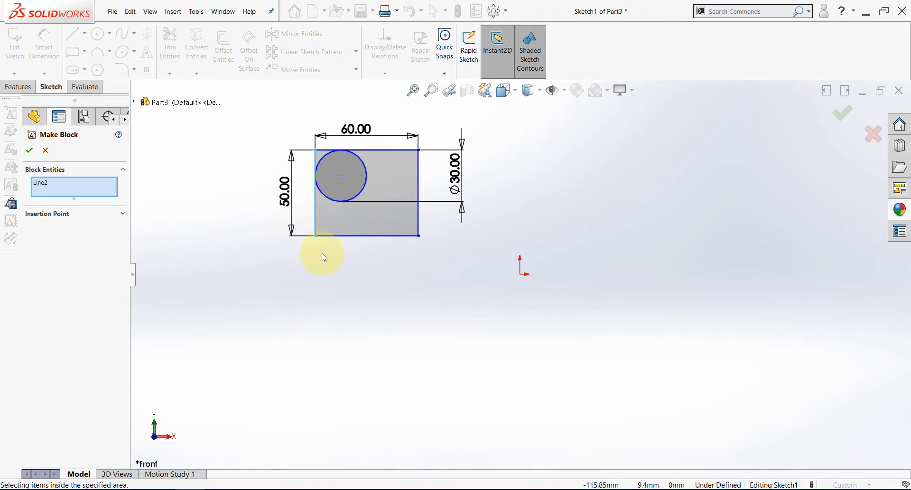
right_click(108, 189)
left_click(194, 193)
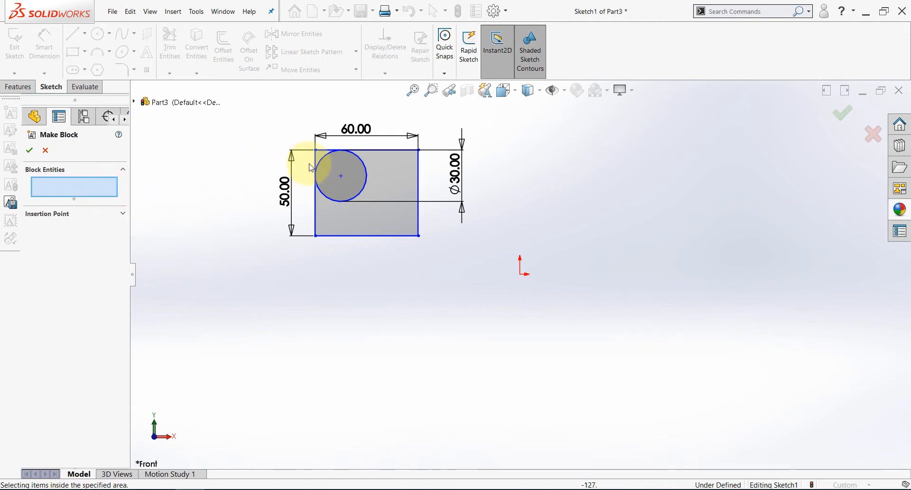
Select the four rectangle lines and the circle as block entities and place the insertion point at the circle's centre.
mouse_move(454, 116)
left_mouse_down()
mouse_move(396, 133)
mouse_move(259, 271)
mouse_move(240, 309)
left_mouse_up()
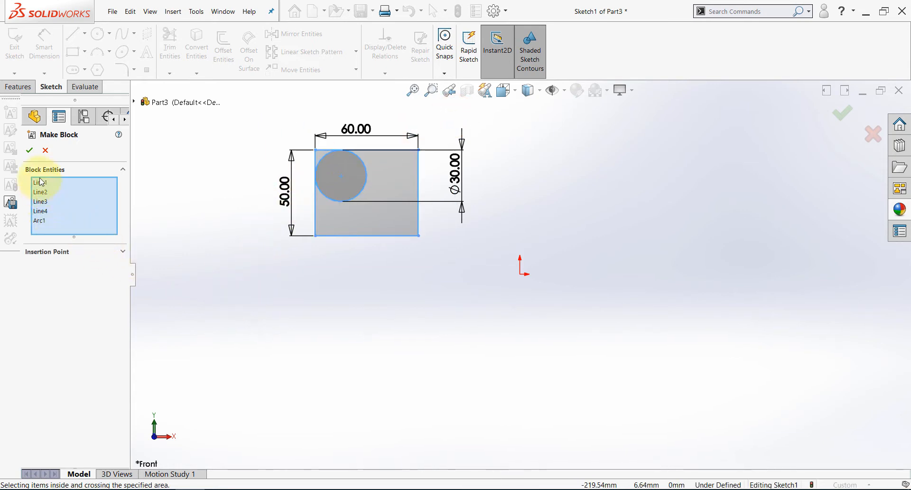
left_click(123, 253)
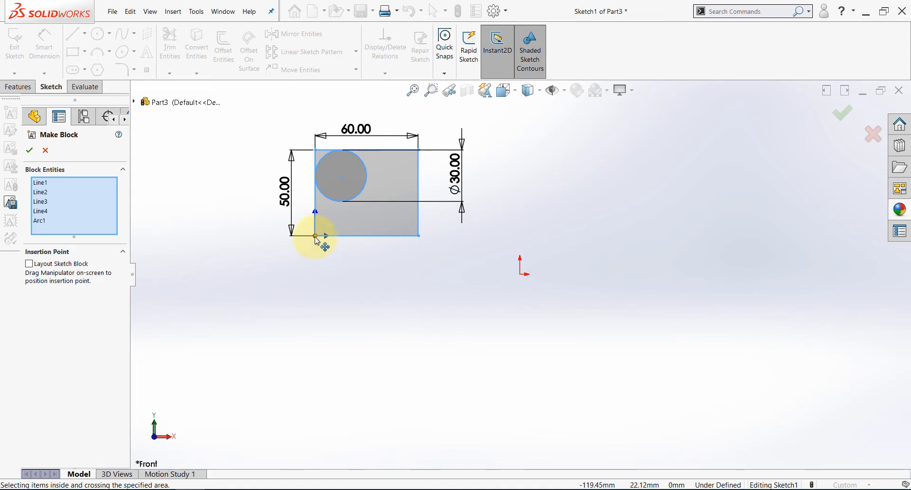
left_click_drag(316, 236, 342, 177)
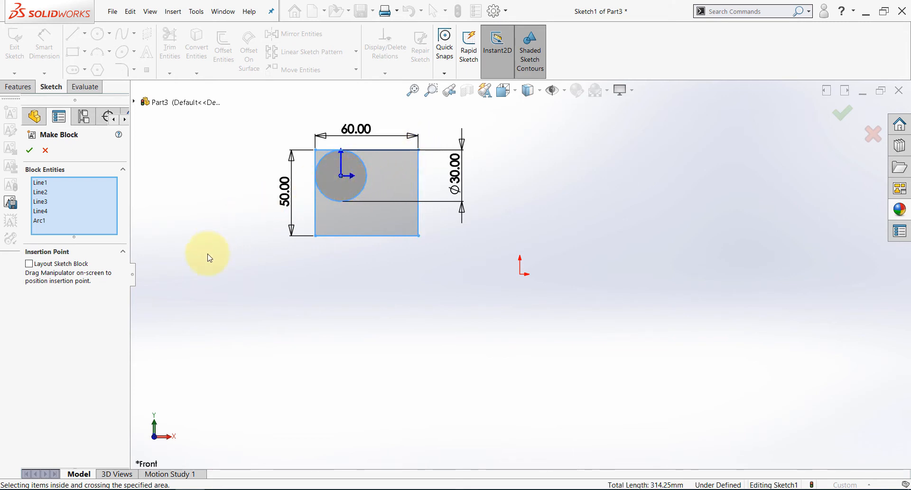
Confirm the block made from the rectangle and circle, and rename it A1 in the feature tree.
left_click(30, 150)
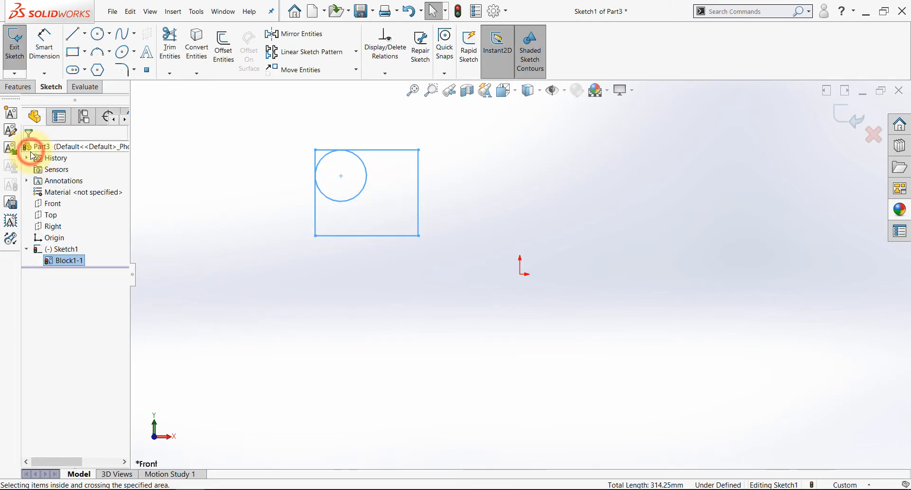
left_click(242, 267)
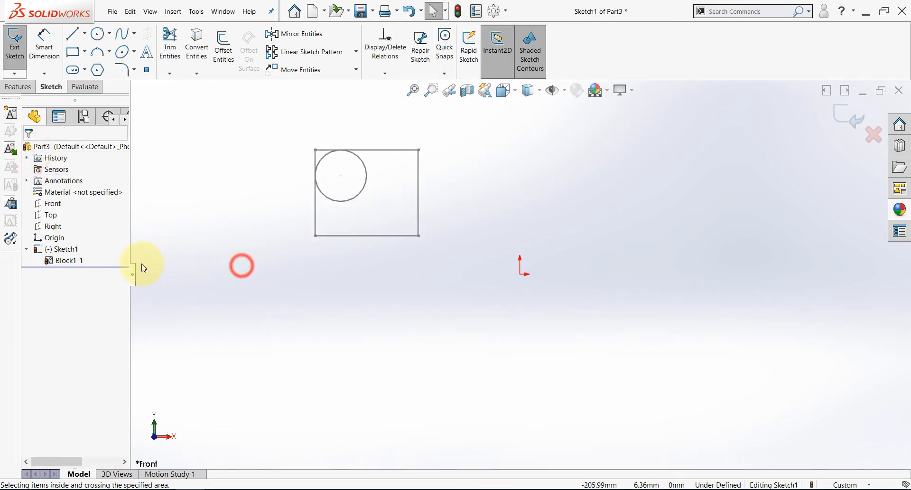
right_click(74, 265)
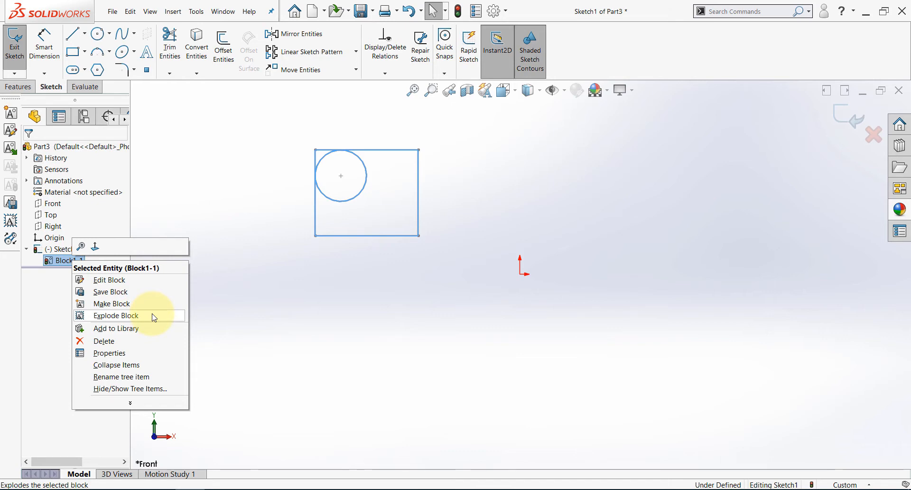
left_click(155, 378)
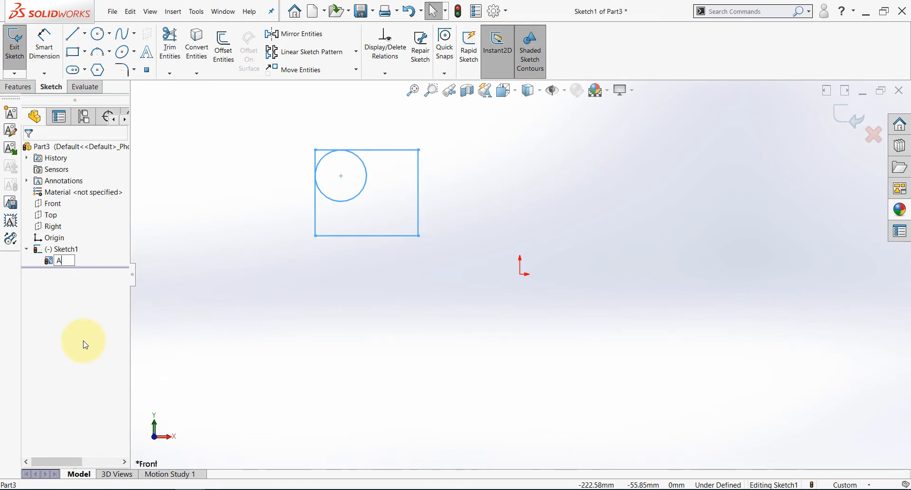
left_click(82, 304)
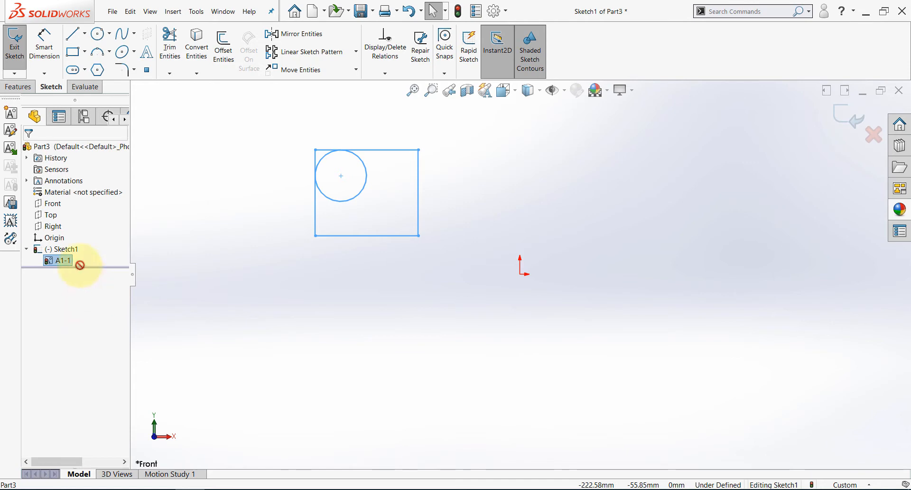
left_click(247, 246)
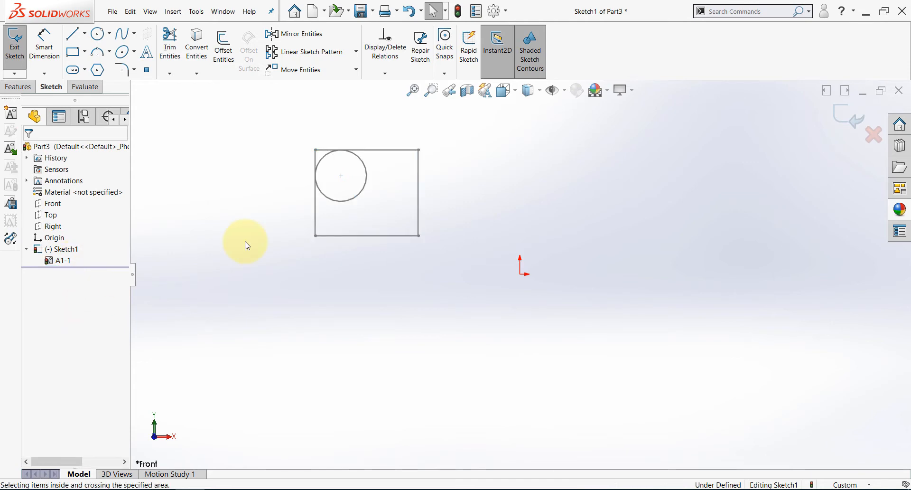
Insert three more copies of block A1 at scale 1 and 0° rotation, spread around the sketch origin.
left_click(10, 148)
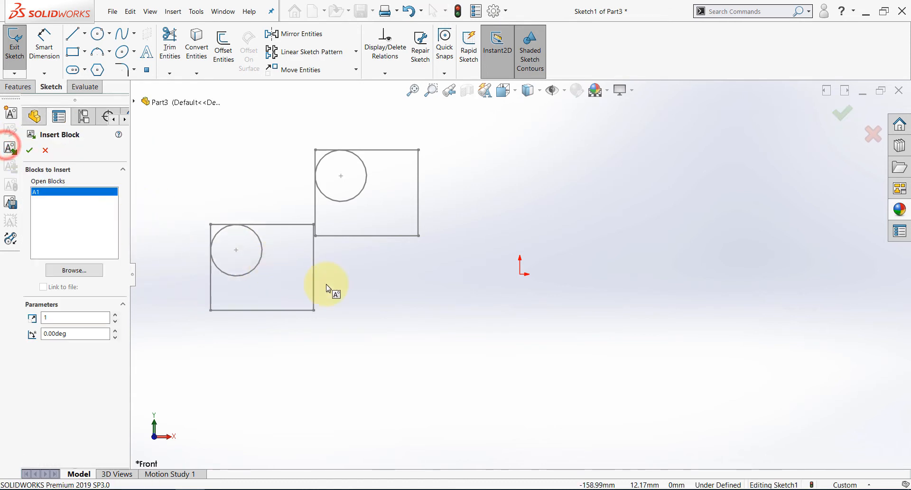
left_click(663, 157)
left_click(510, 349)
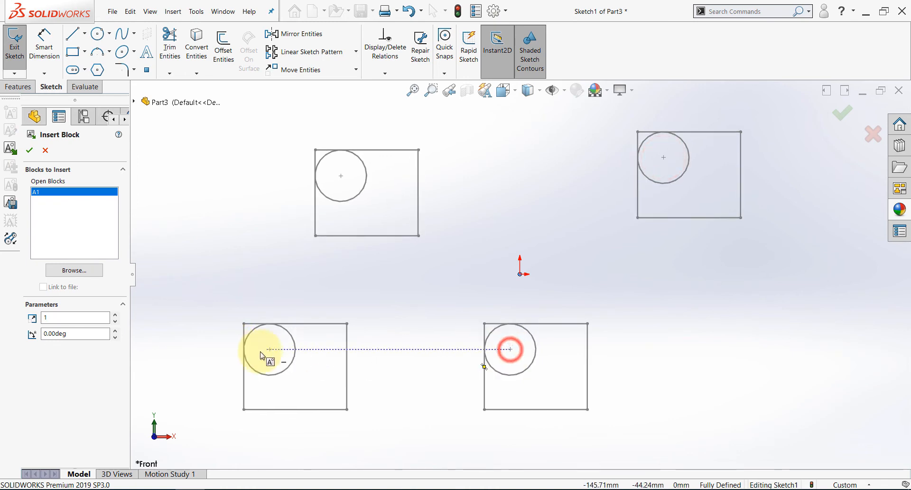
left_click(260, 350)
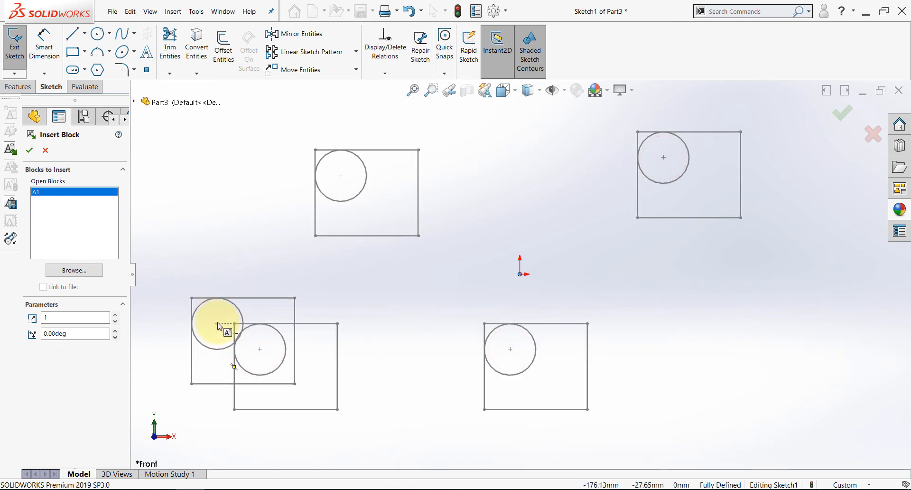
left_click(28, 151)
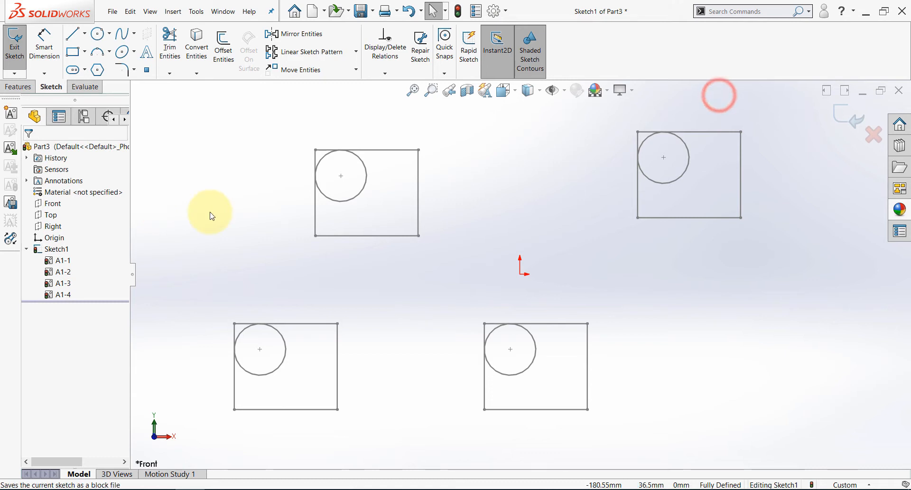
Start saving the whole sketch as a block file, and create and open a new folder on the Desktop for it.
left_click(11, 204)
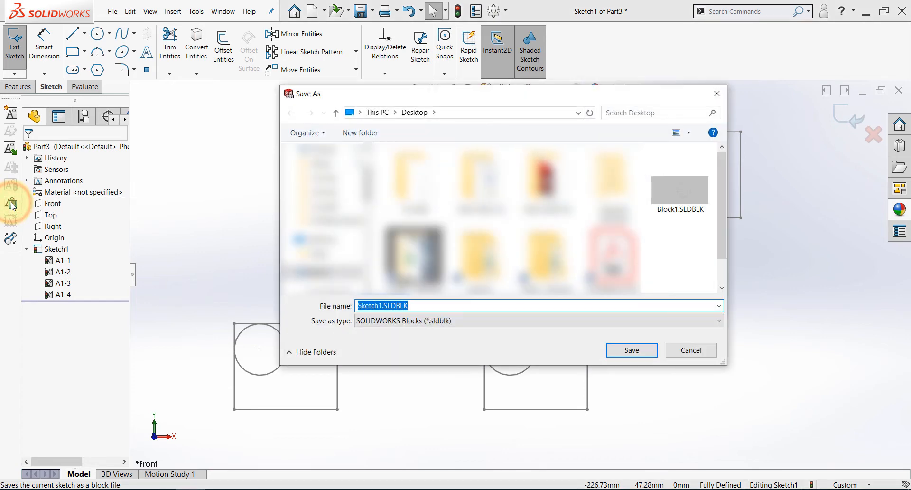
scroll(327, 205, "up", 2)
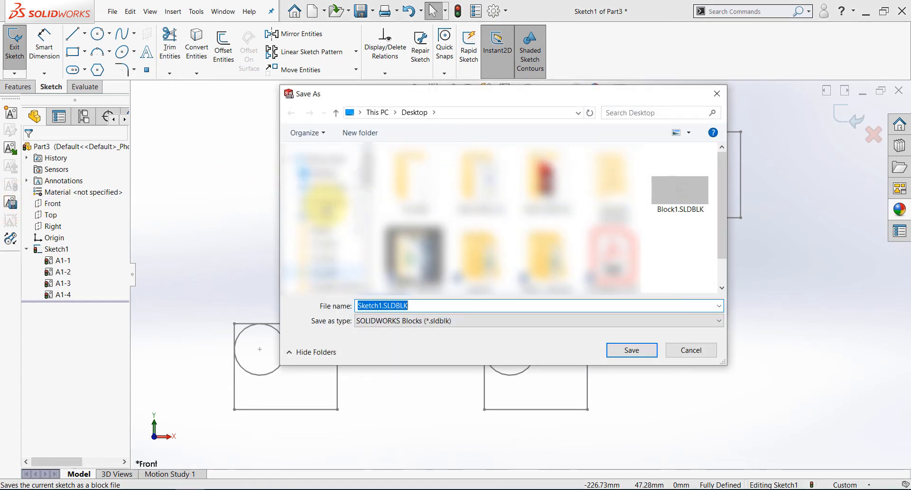
left_click(326, 173)
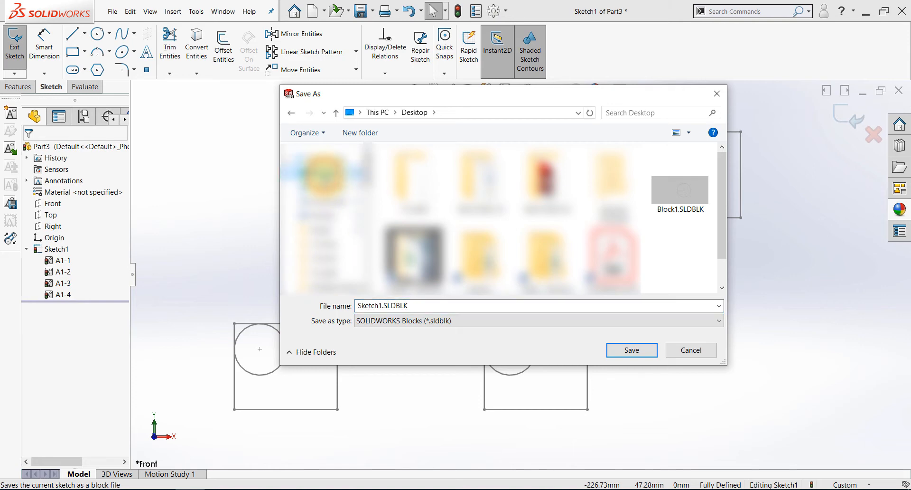
left_click(361, 133)
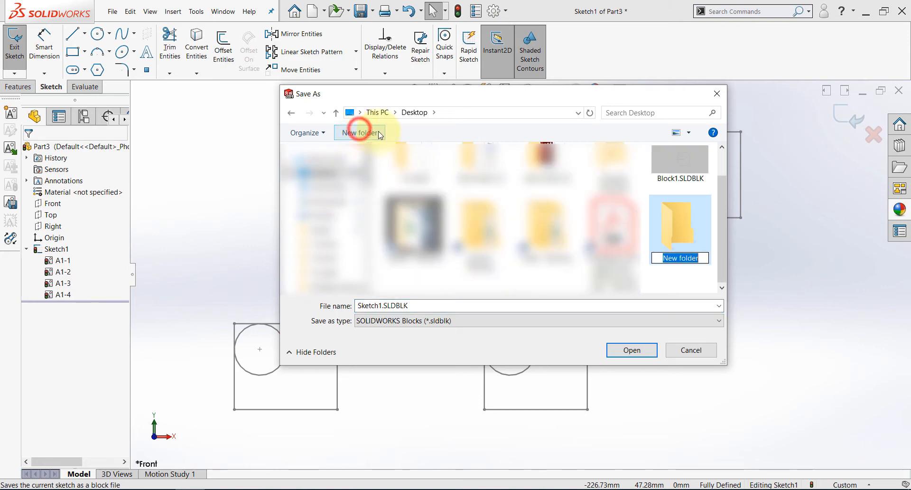
double_click(692, 216)
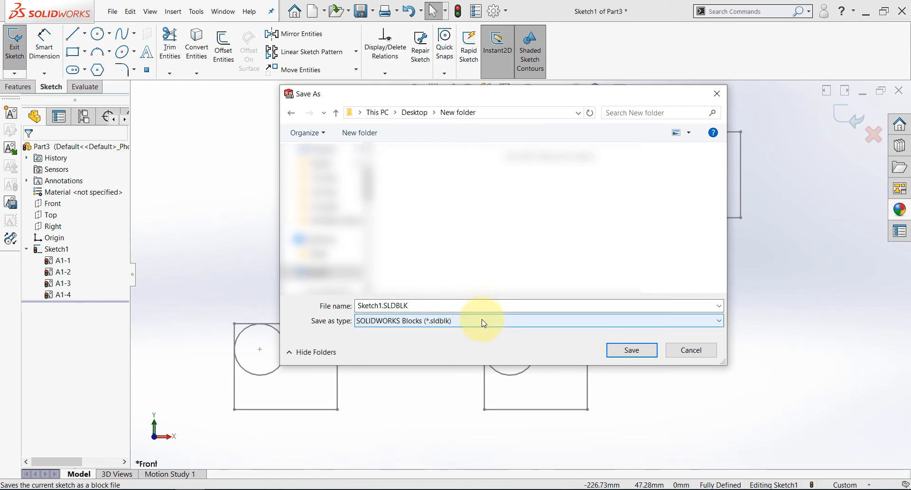
Name the block file A2 and save it as a SOLIDWORKS block in the new folder.
left_click(443, 306)
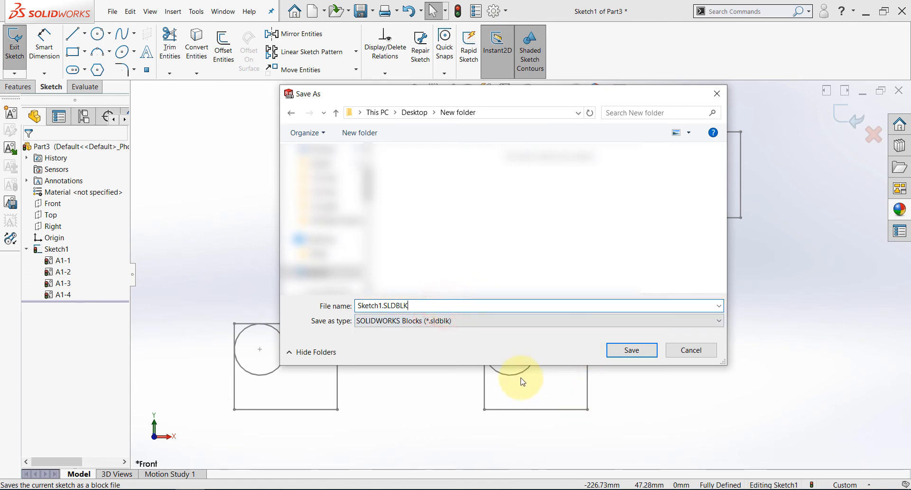
double_click(424, 304)
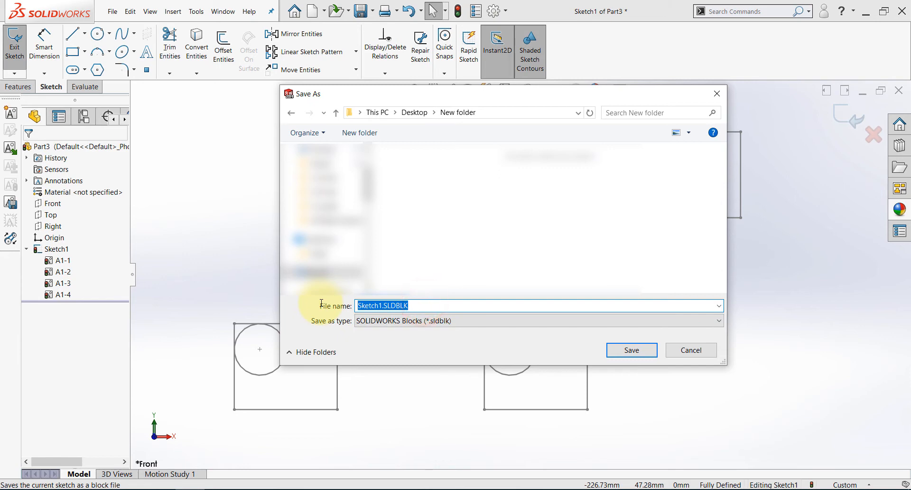
type("AA")
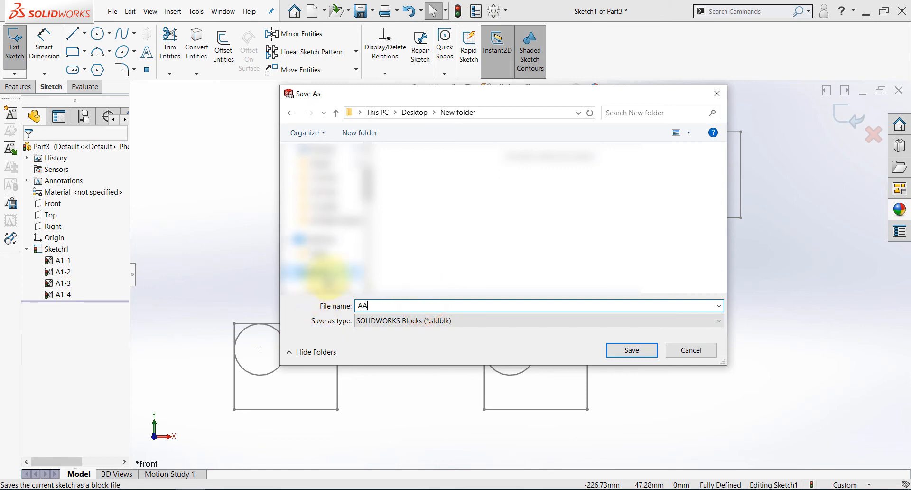
left_click(644, 350)
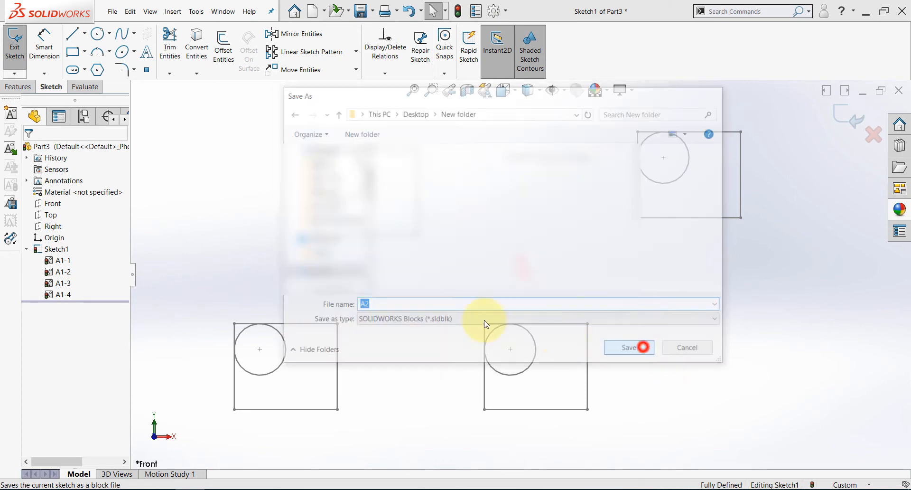
left_click(253, 259)
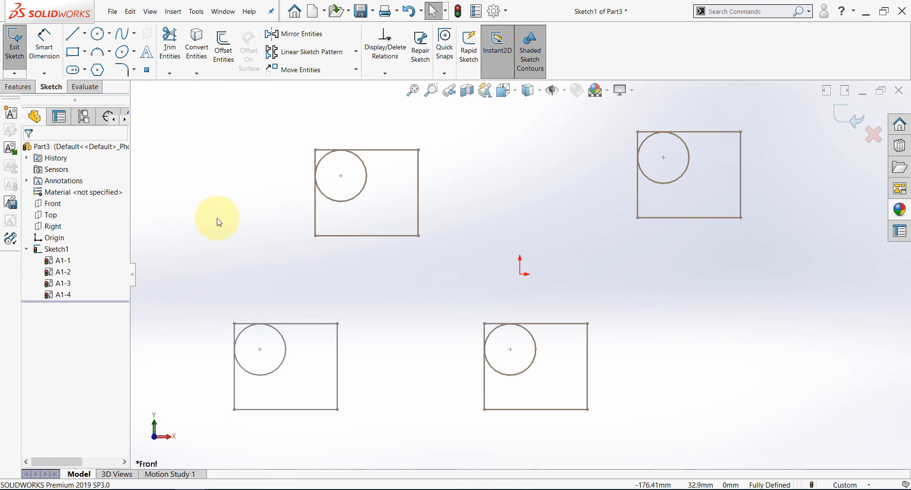
Create a new part document and start a sketch on its Front plane.
left_click(314, 11)
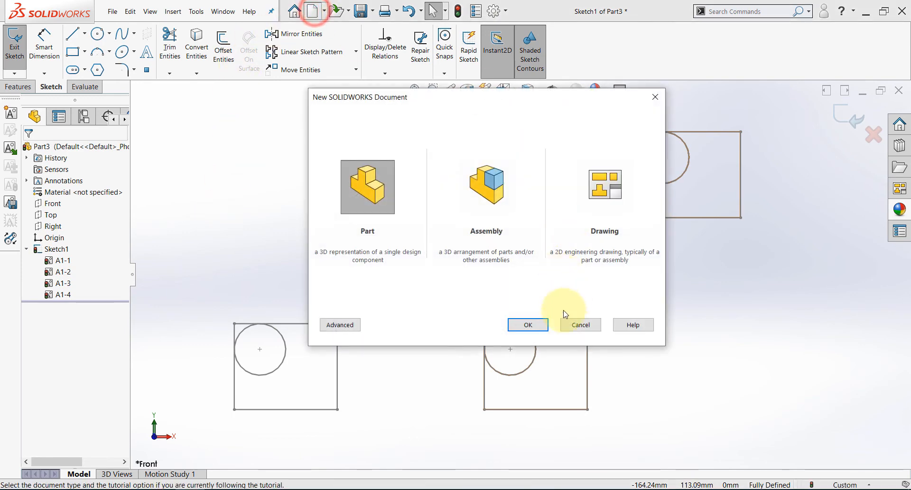
left_click(527, 325)
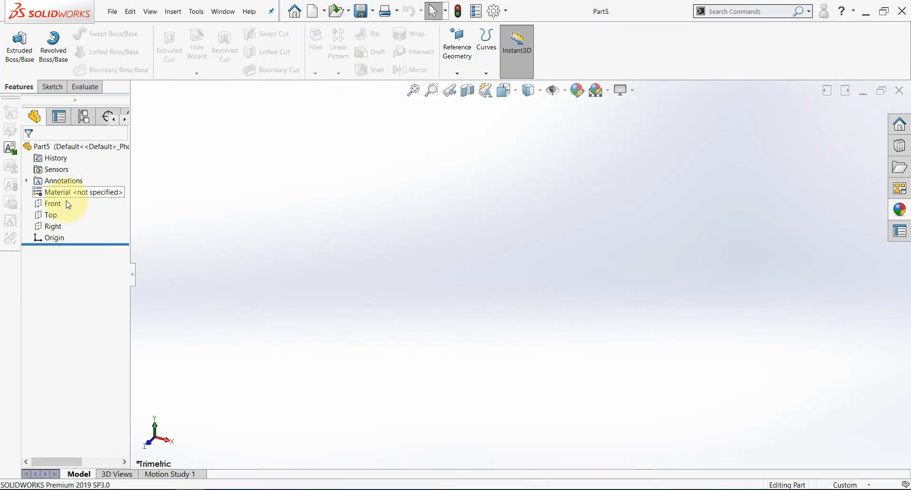
left_click(53, 203)
left_click(60, 192)
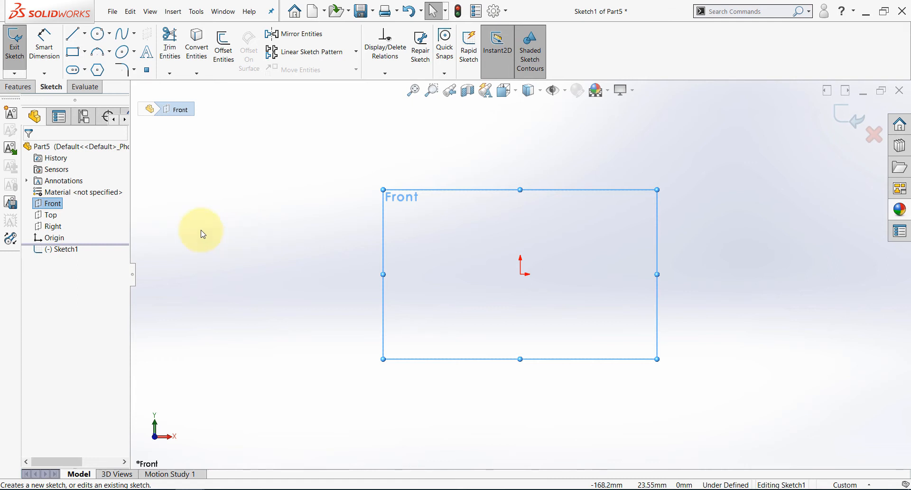
Insert the saved block file A2.SLDBLK from the Desktop's New folder into the sketch.
left_click(10, 149)
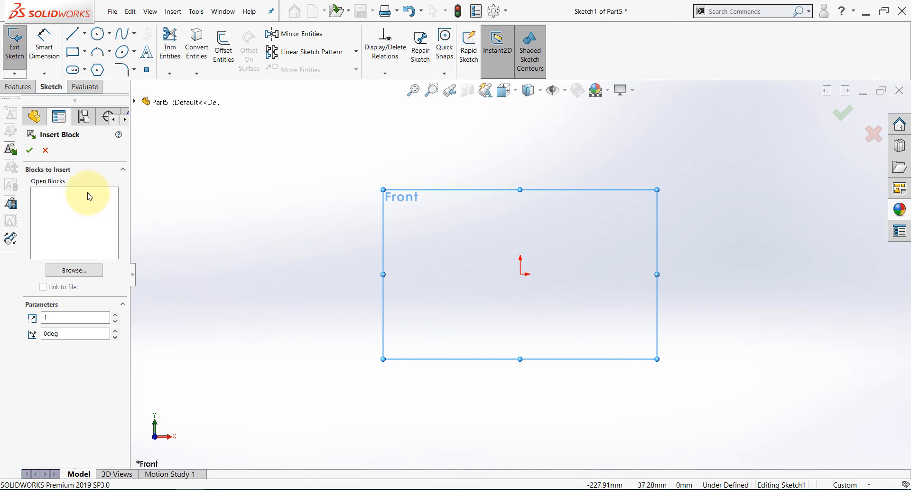
left_click(74, 270)
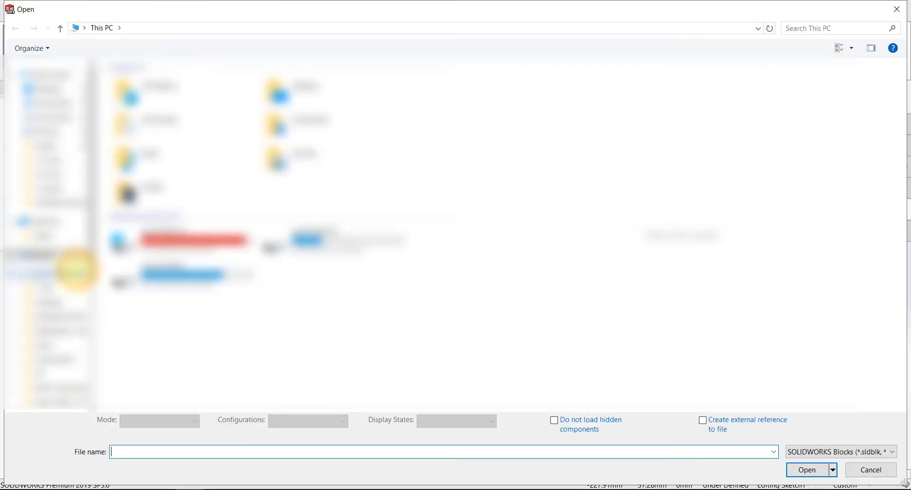
left_click(54, 88)
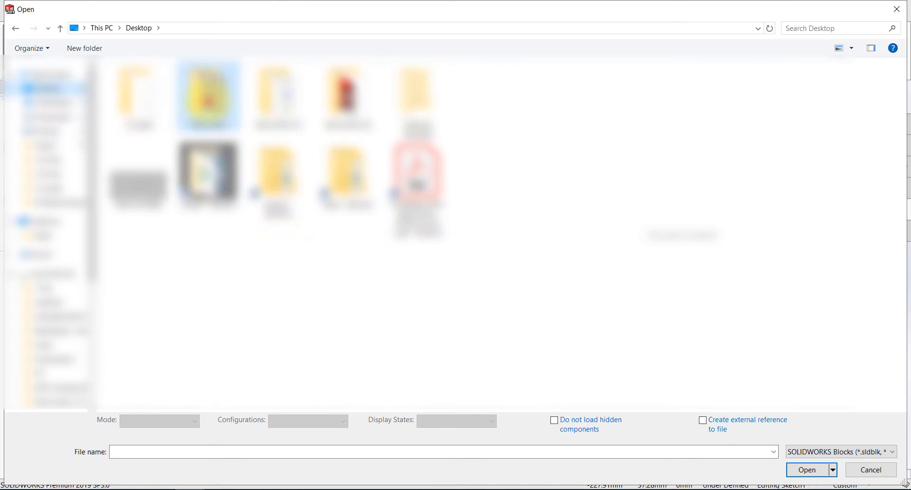
double_click(208, 92)
left_click(164, 124)
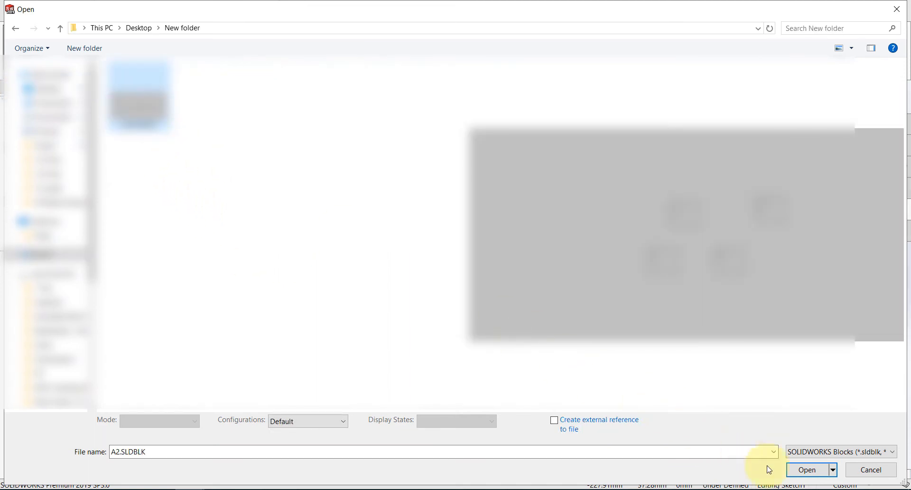
left_click(806, 469)
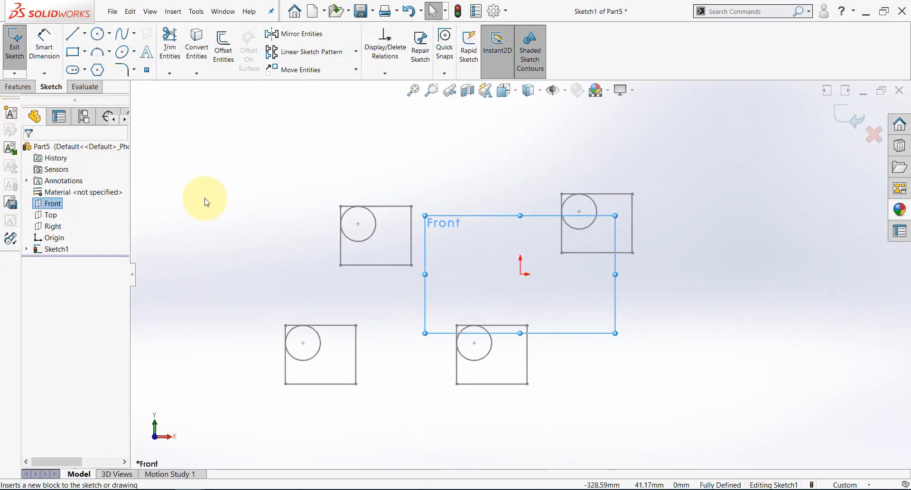
Insert two copies of block A1 to the left of the existing blocks and one copy of Block-A2 to the upper right.
left_click(12, 149)
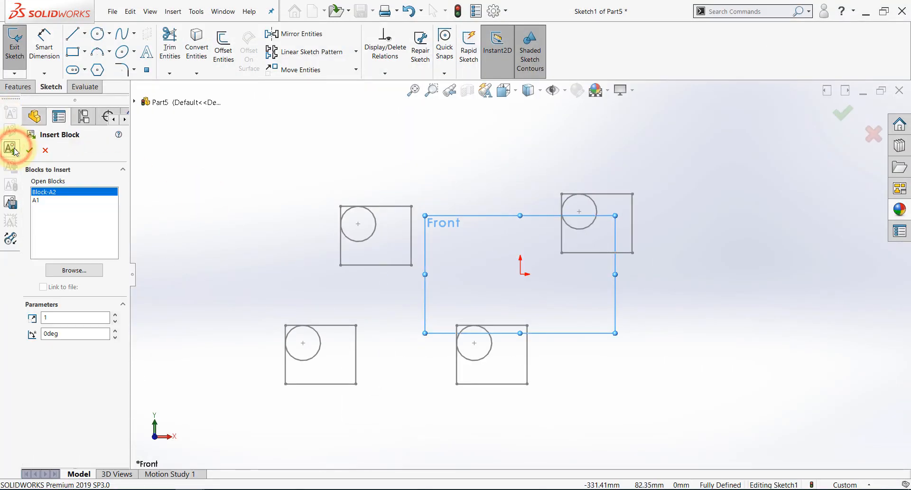
left_click(37, 201)
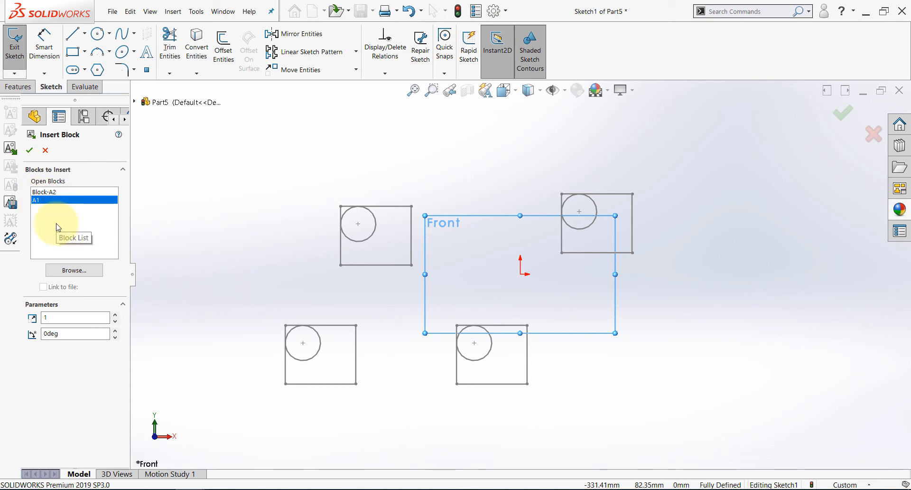
left_click(38, 192)
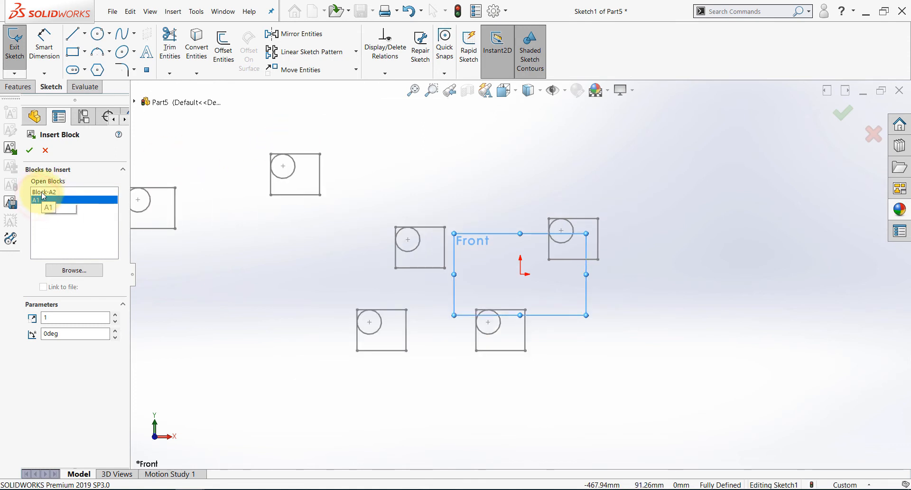
left_click(37, 201)
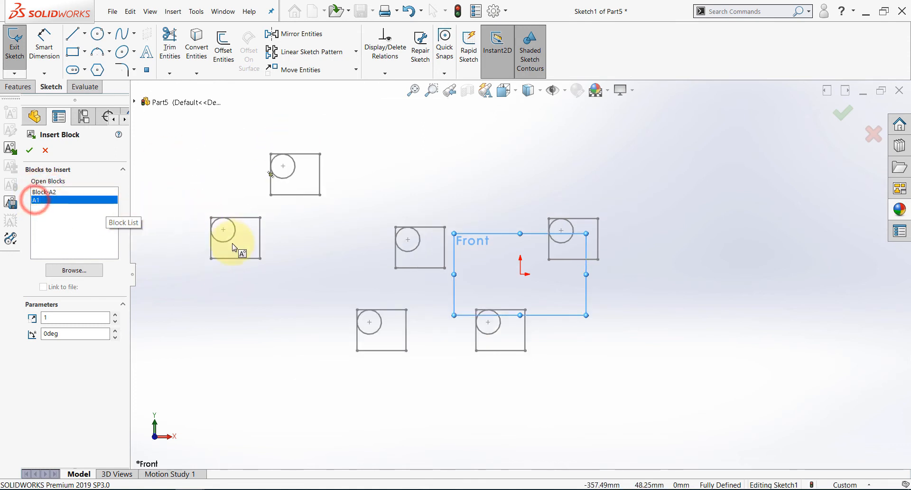
left_click(233, 252)
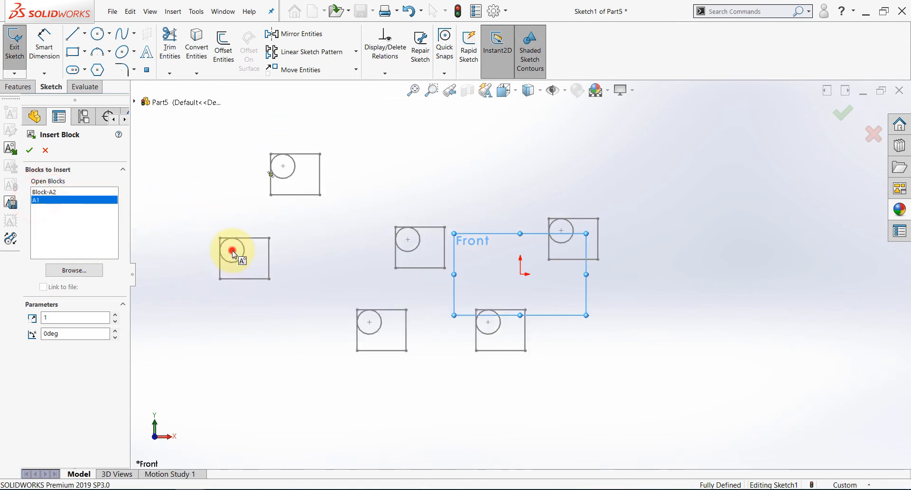
left_click(41, 193)
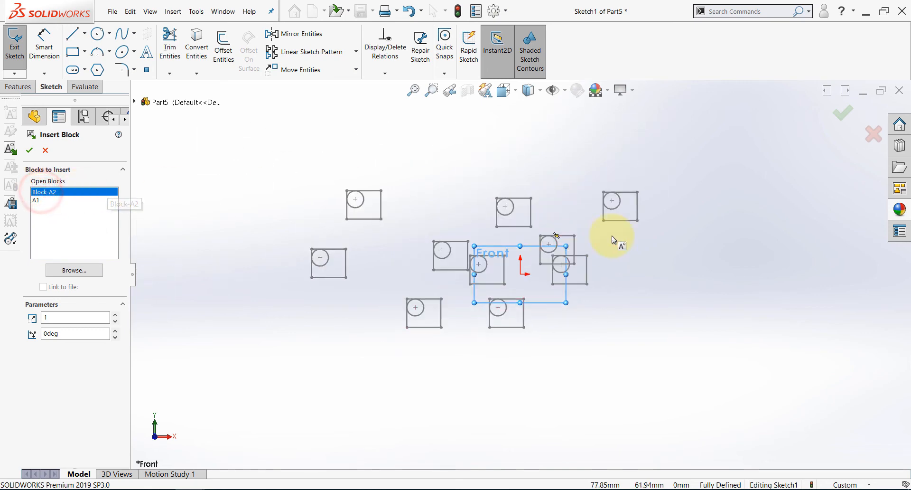
left_click(686, 199)
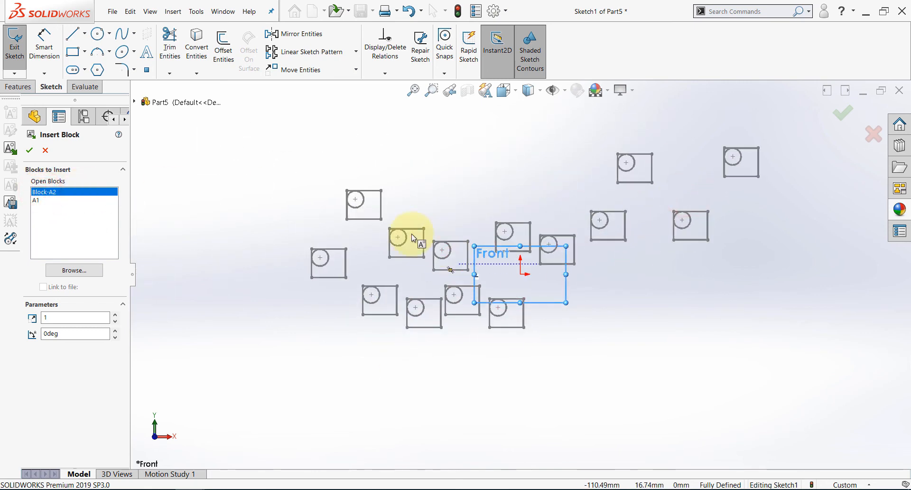
Finish the block insertion and switch to the open Sketch1 of Part3.
left_click(30, 151)
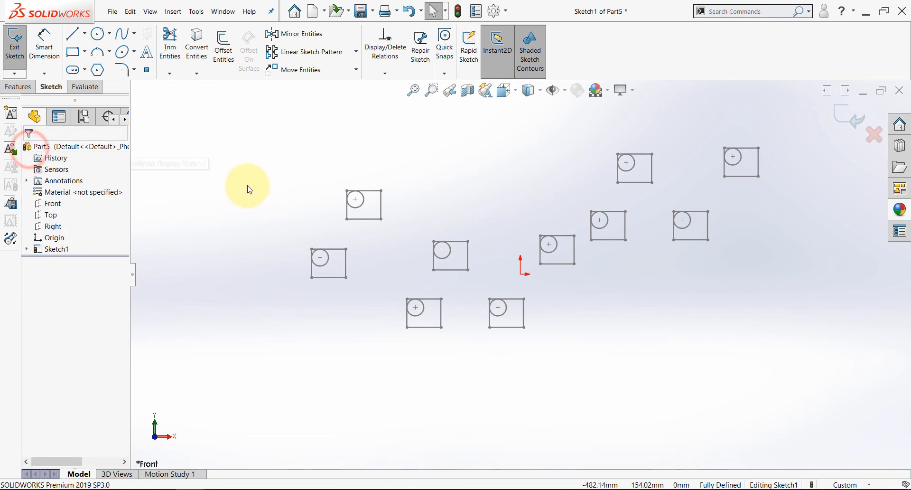
left_click(226, 13)
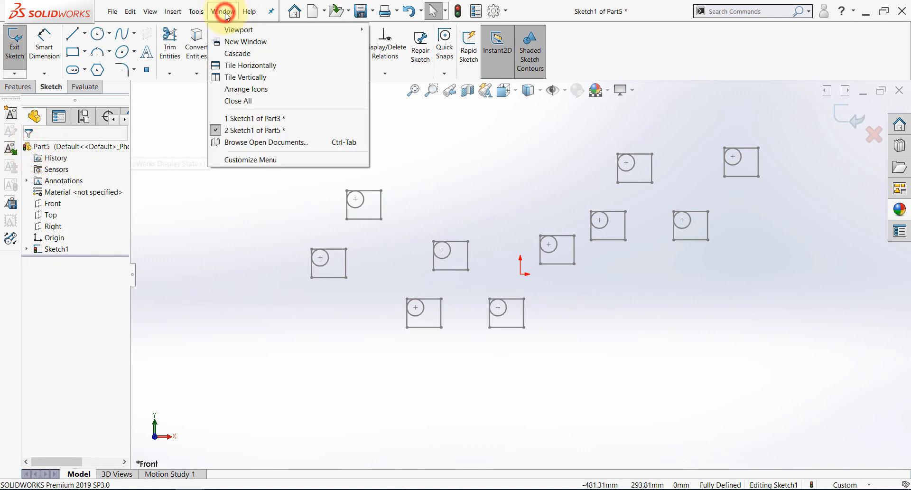
left_click(239, 120)
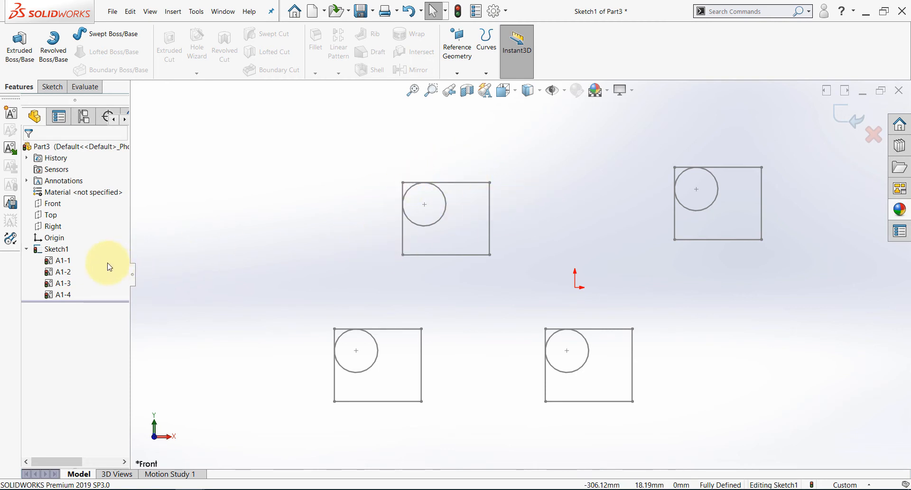
Save block A1-1 from Sketch1 as a SOLIDWORKS block file named A3.
right_click(53, 265)
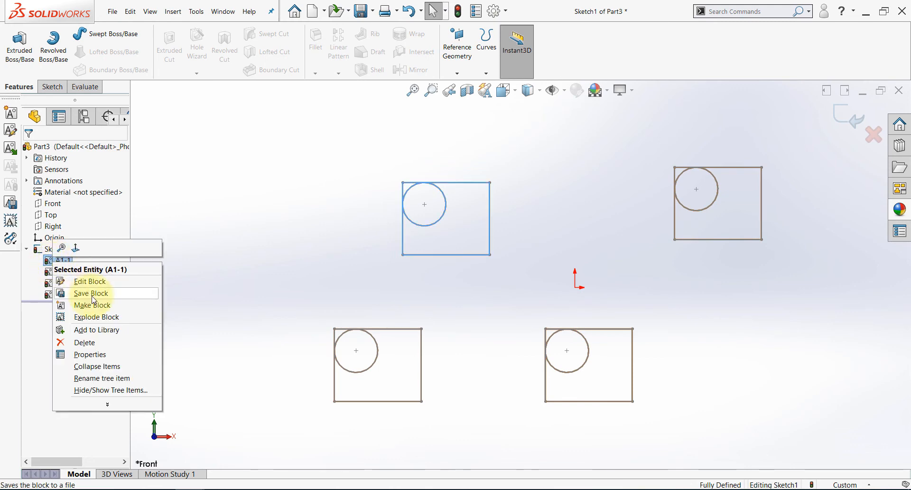
left_click(92, 297)
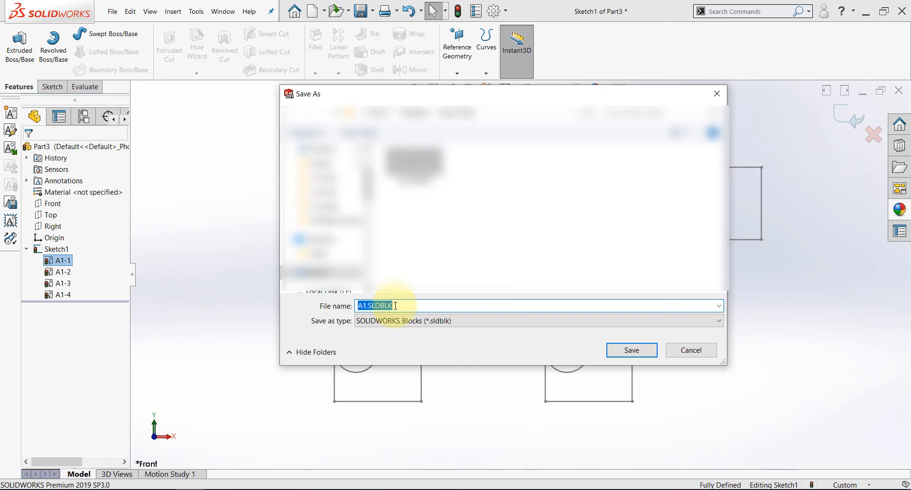
type("a")
key("BackSpace")
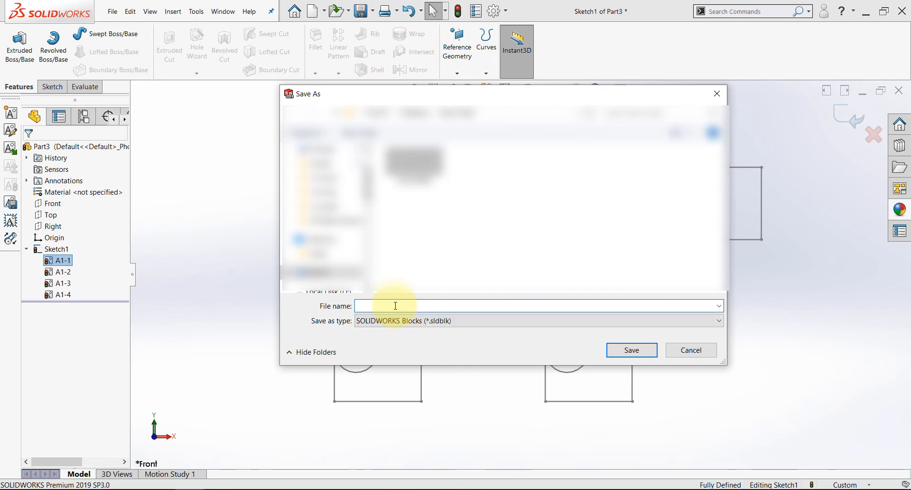
type("A3")
key("Return")
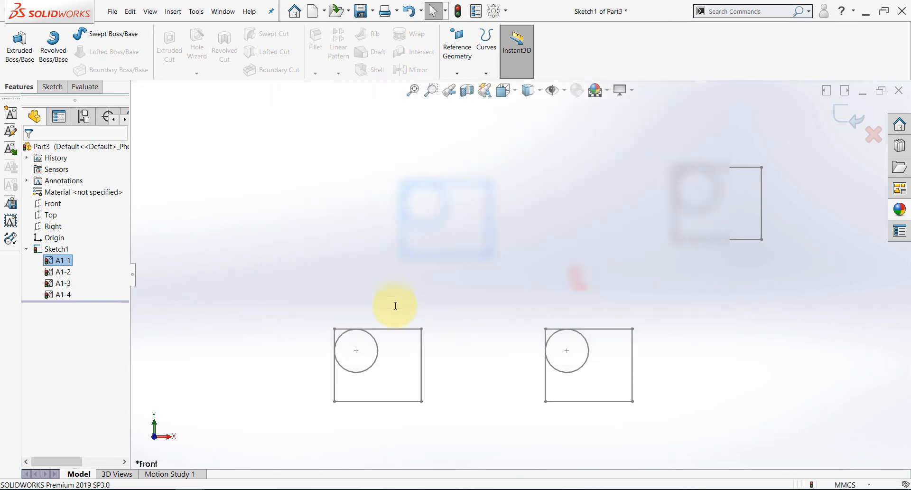
left_click(229, 172)
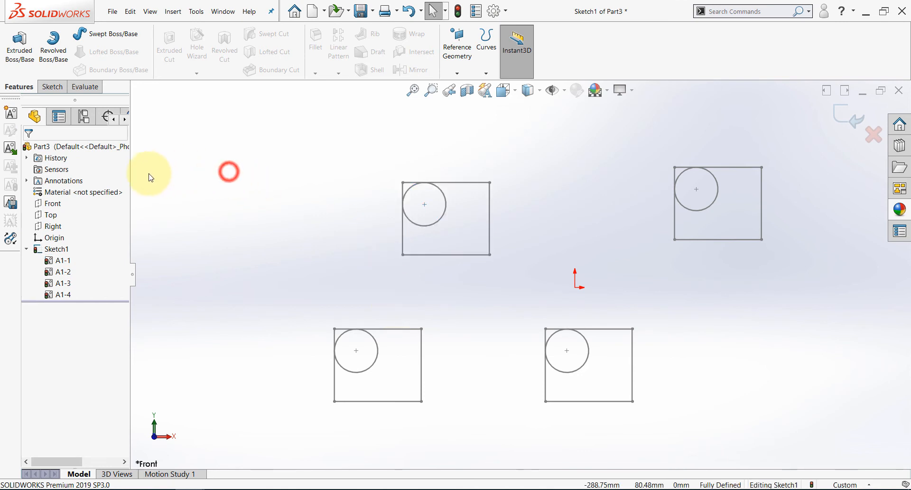
Load the block file A3.SLDBLK from the Desktop's New folder for insertion into the sketch.
left_click(11, 149)
left_click(82, 270)
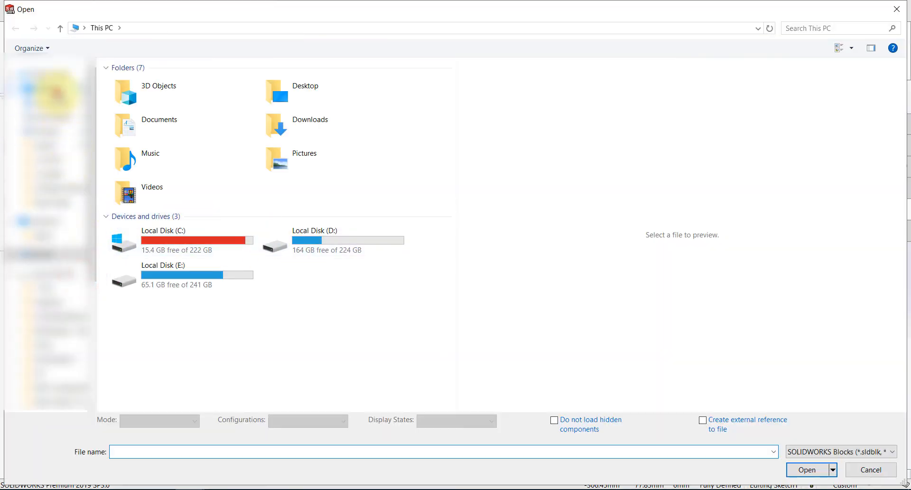
left_click(56, 93)
double_click(194, 100)
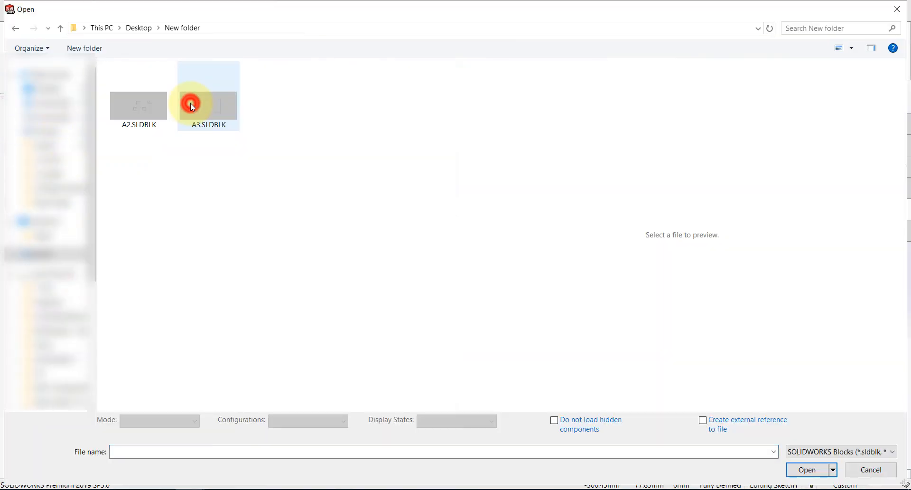
left_click(210, 116)
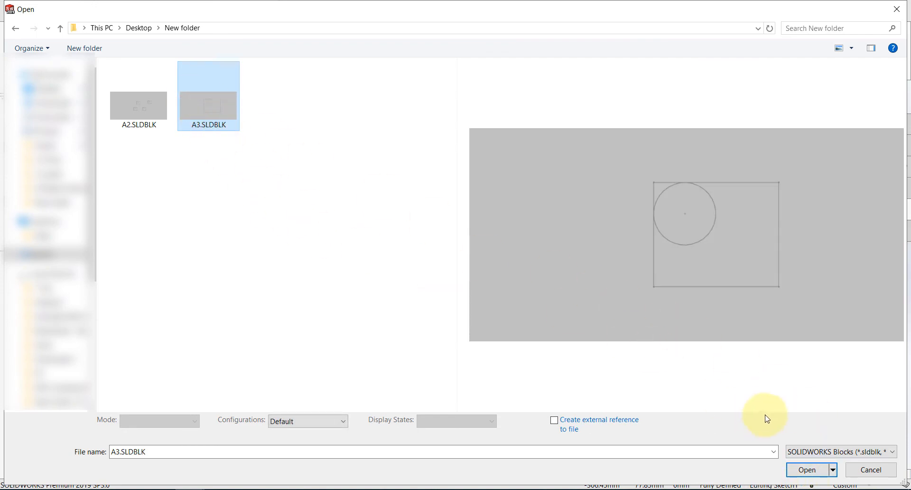
left_click(806, 470)
Place four copies of block A3 to the left of and above the existing A1 blocks.
left_click(236, 174)
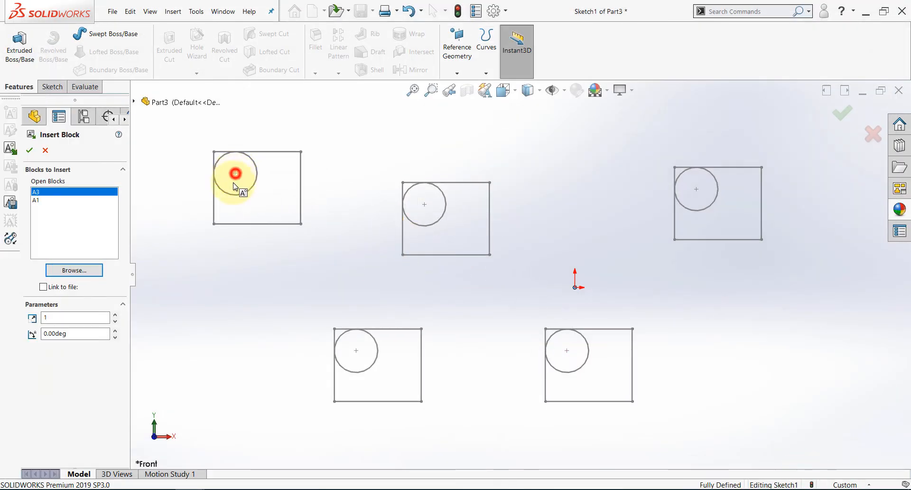
key("z")
key("z")
key("z")
left_click(285, 298)
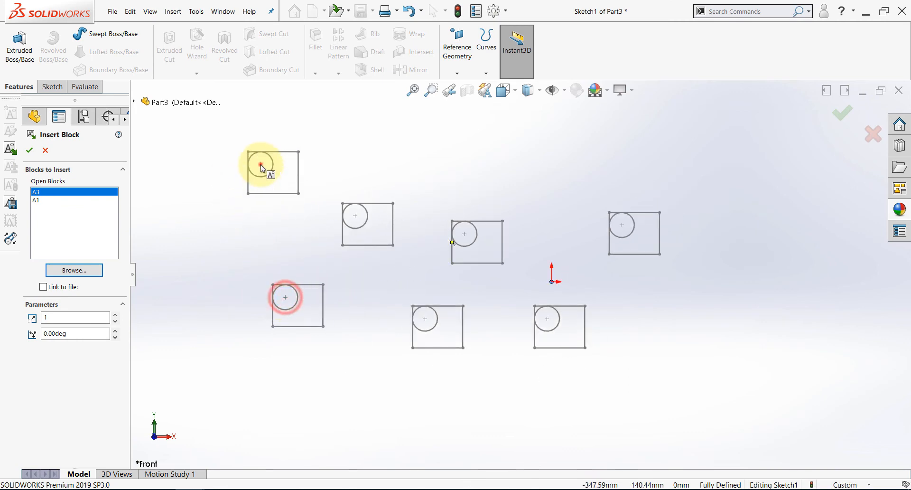
left_click(261, 165)
left_click(438, 138)
key("Escape")
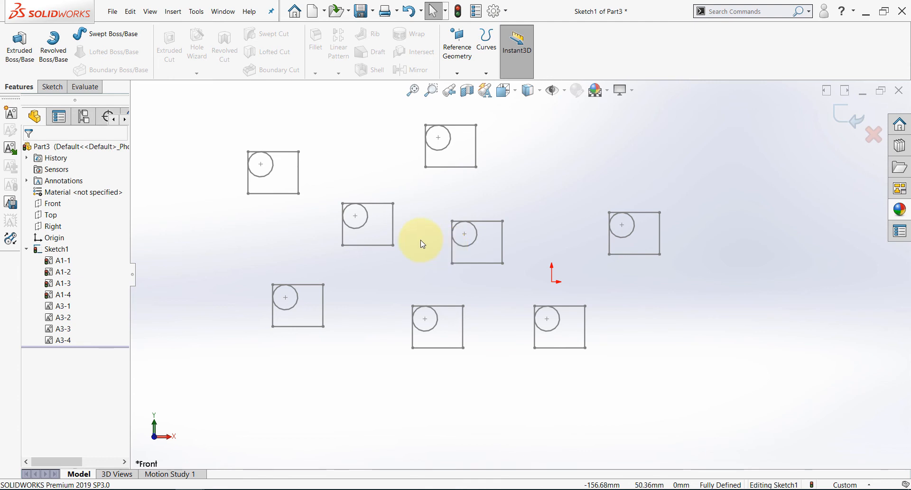
Edit the upper-left A3 block and set its circle's diameter to 25 mm.
left_click(247, 210)
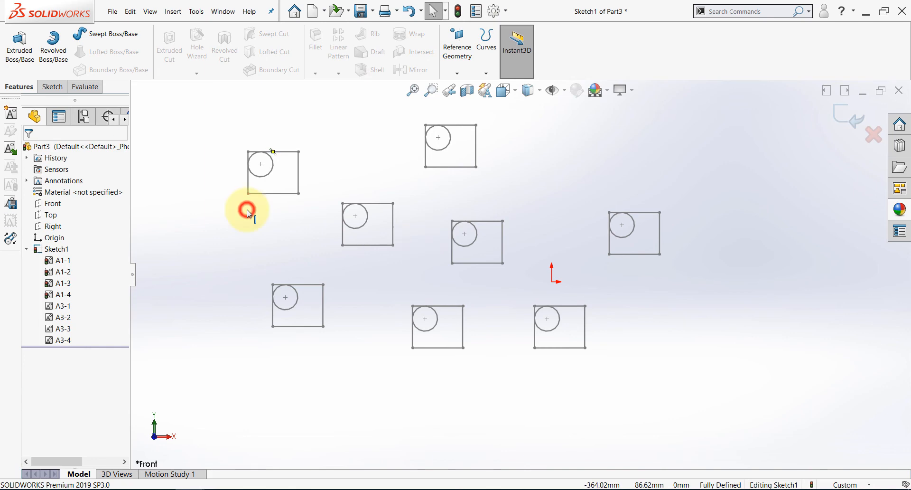
right_click(292, 156)
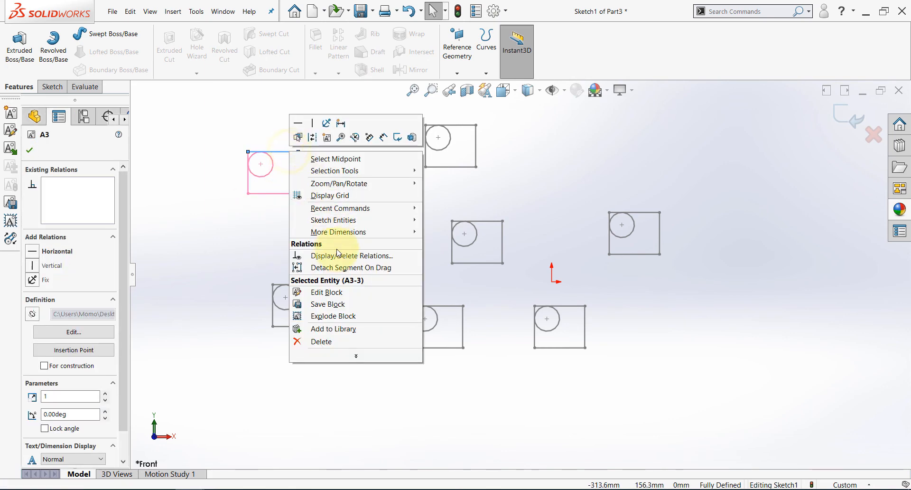
left_click(331, 295)
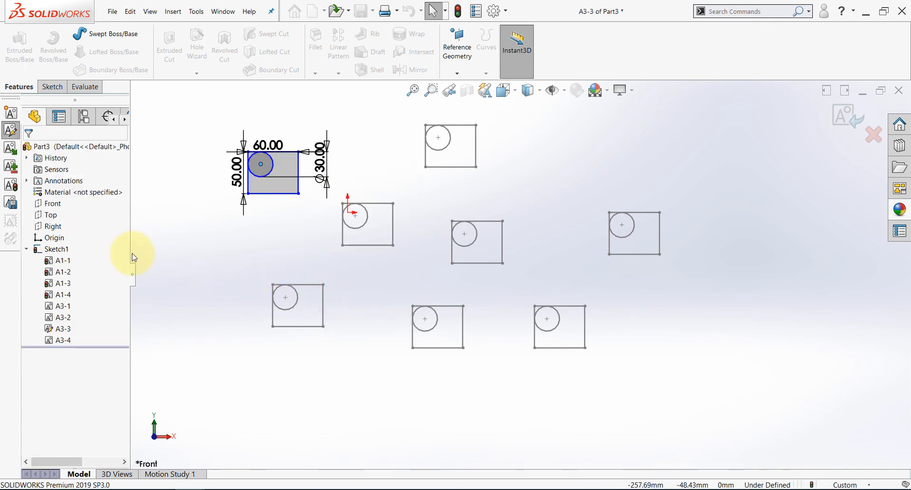
double_click(384, 226)
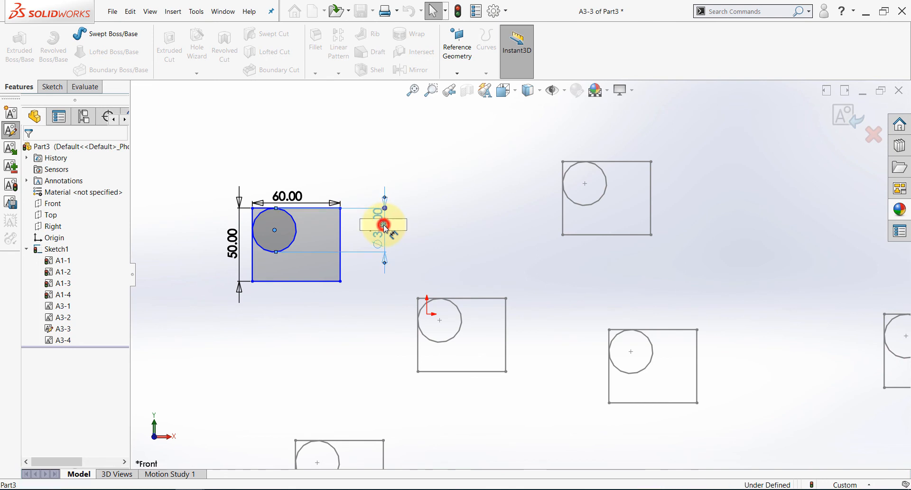
type("25")
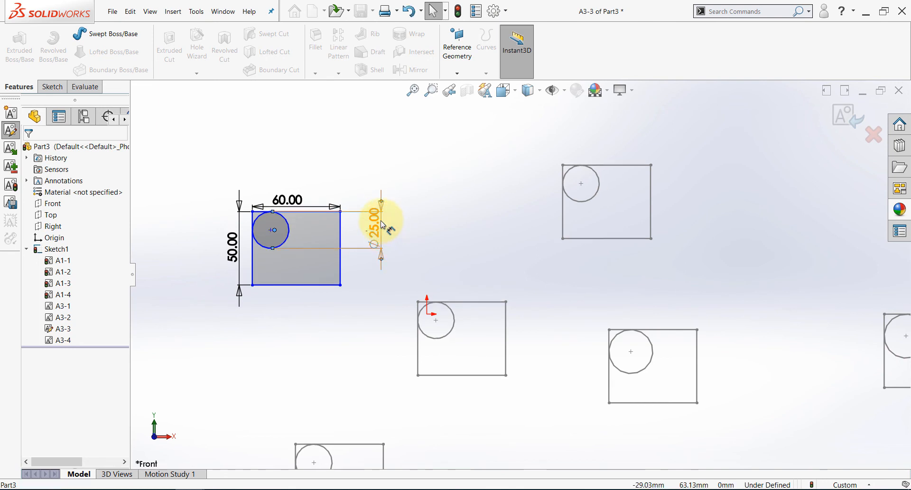
key("Return")
Set the A3 block's rectangle width to 80 mm and finish editing the block.
double_click(289, 198)
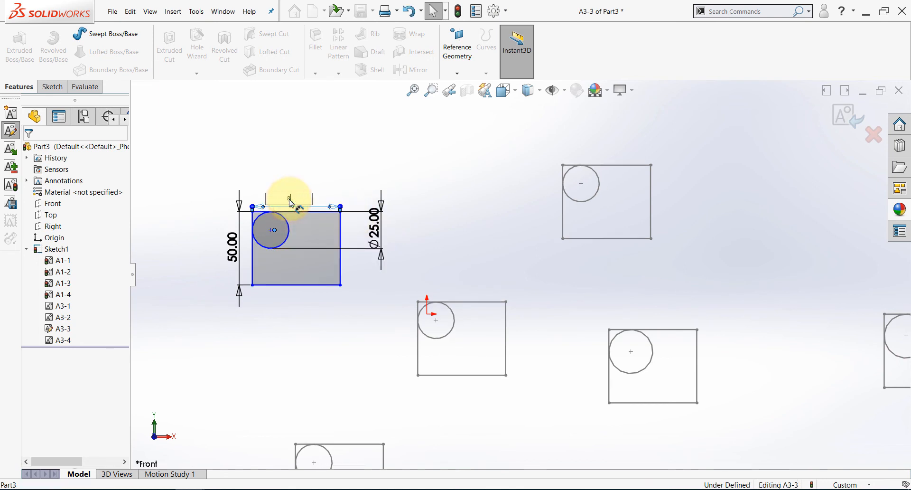
type("80")
key("Return")
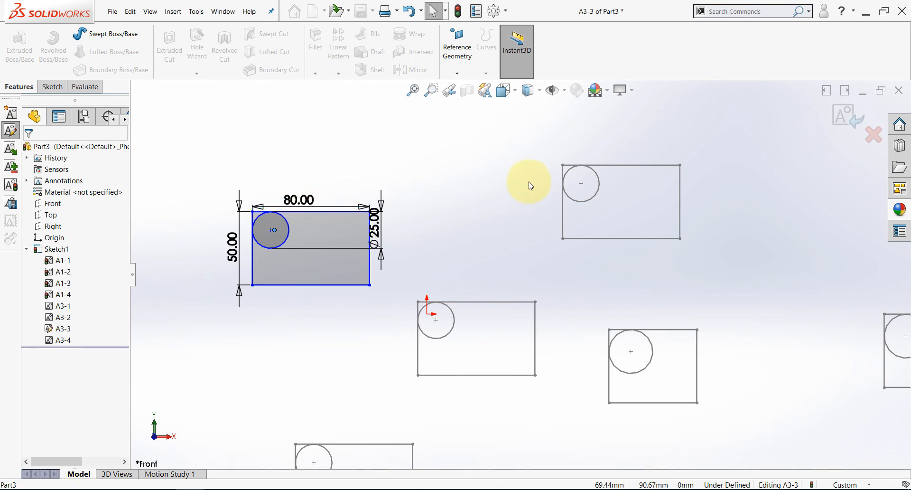
left_click(843, 125)
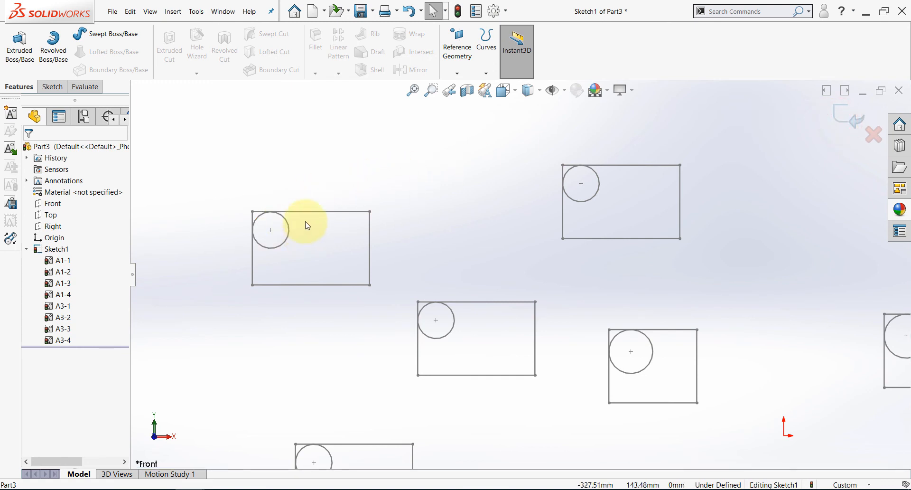
scroll(305, 224, "up", 3)
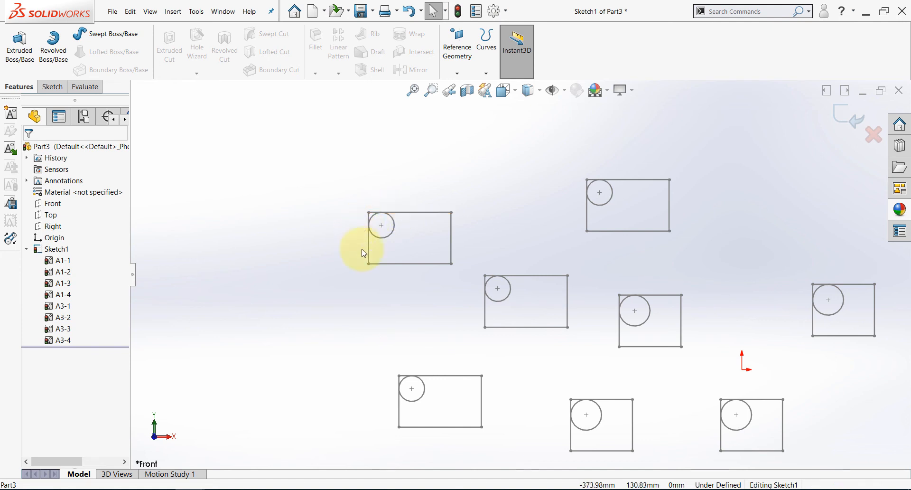
double_click(242, 348)
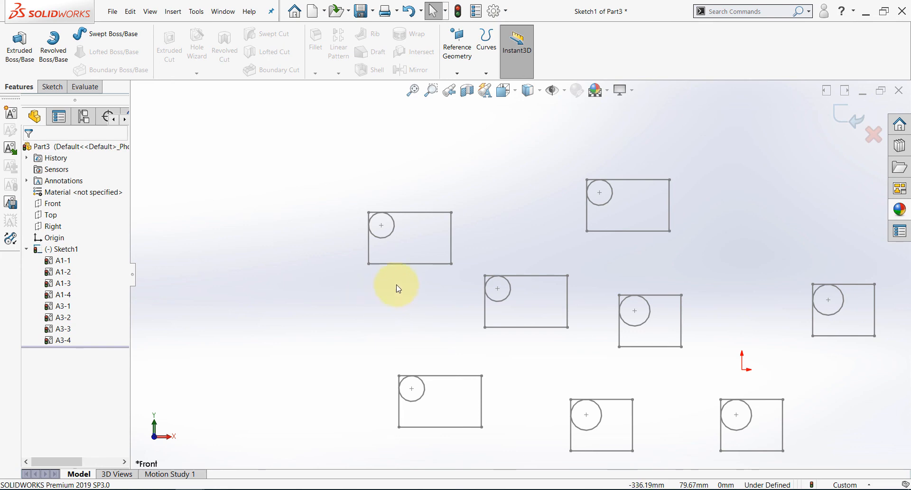
Explode the upper-left A3 block into separate sketch entities.
left_click(418, 211)
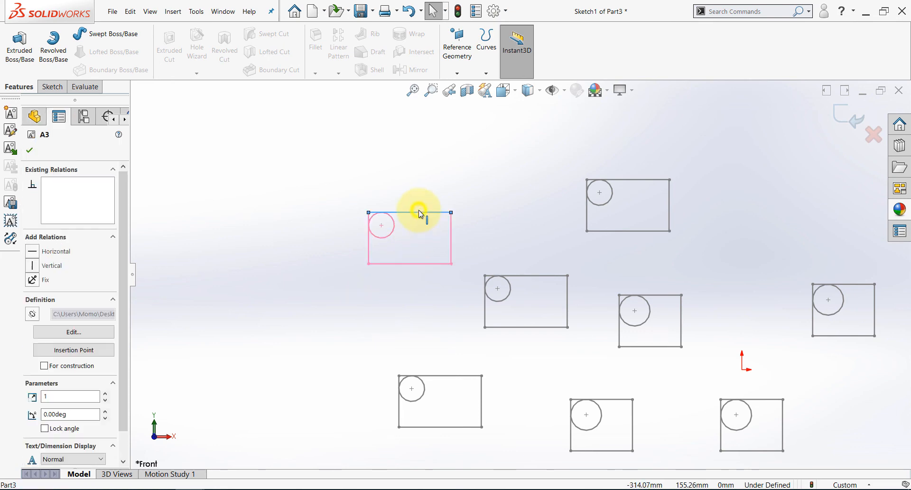
right_click(419, 212)
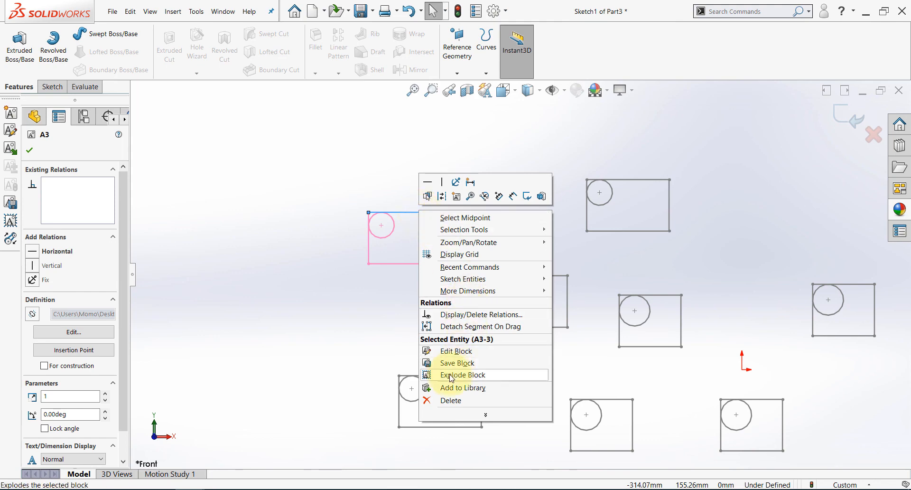
left_click(435, 376)
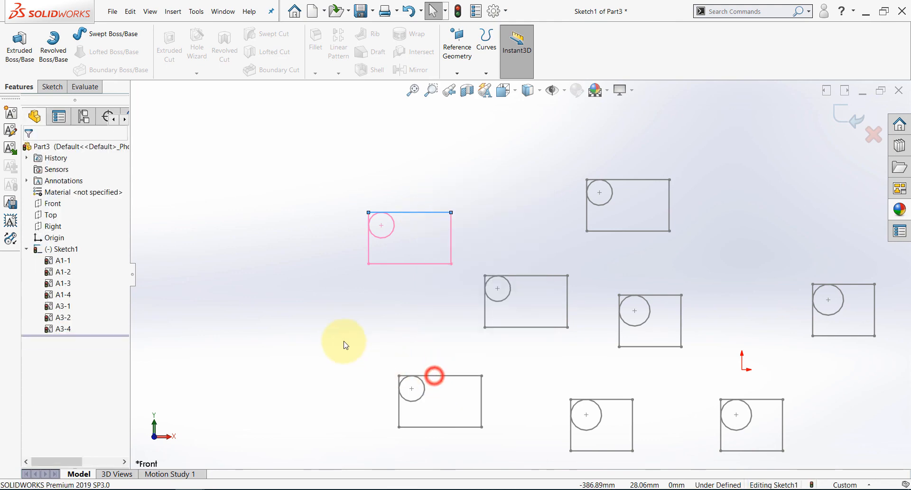
left_click(343, 337)
Move the exploded rectangle's height dimension farther left and its width dimension higher above the shape.
left_click_drag(352, 247, 303, 237)
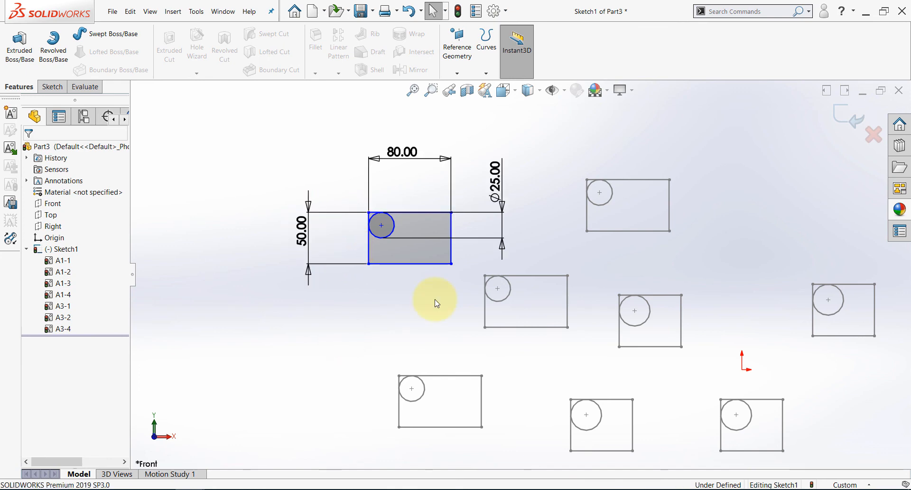
scroll(438, 237, "up", 2)
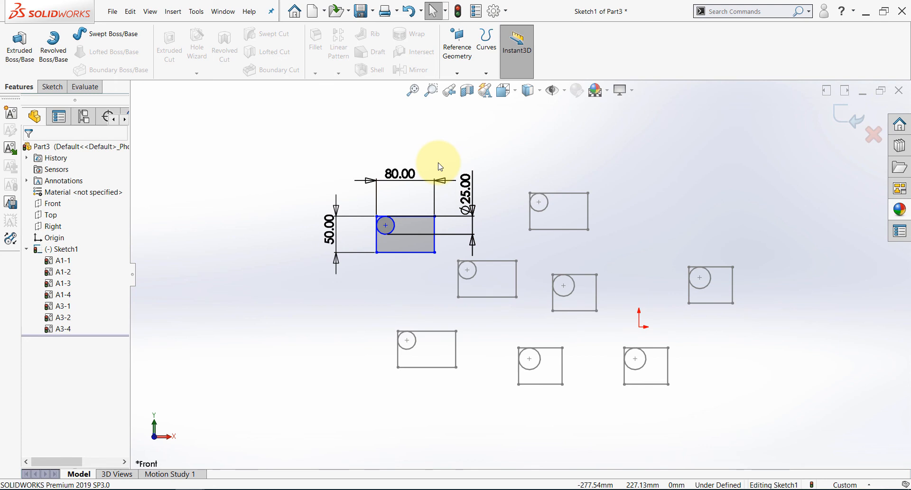
left_click(438, 136)
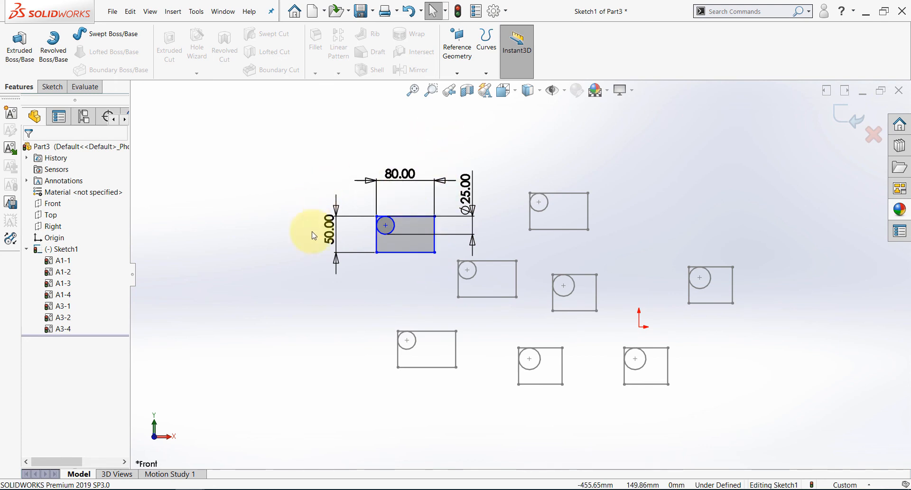
left_click(52, 87)
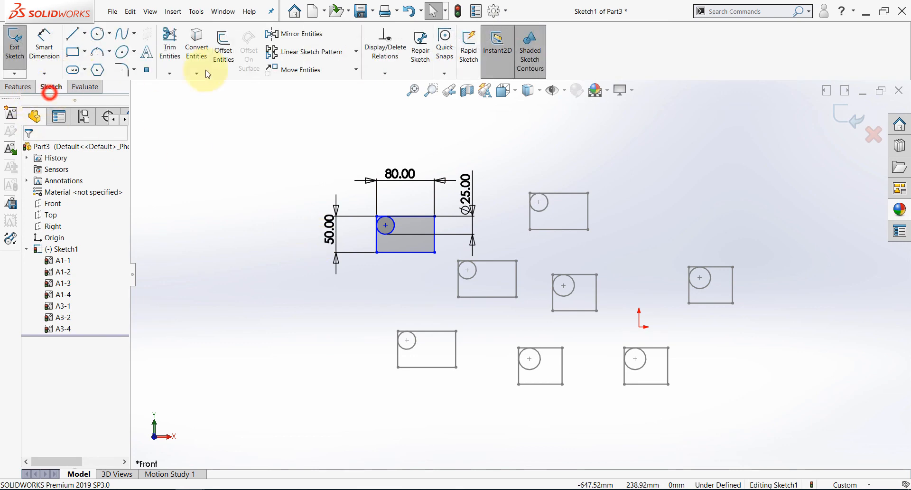
left_click(358, 287)
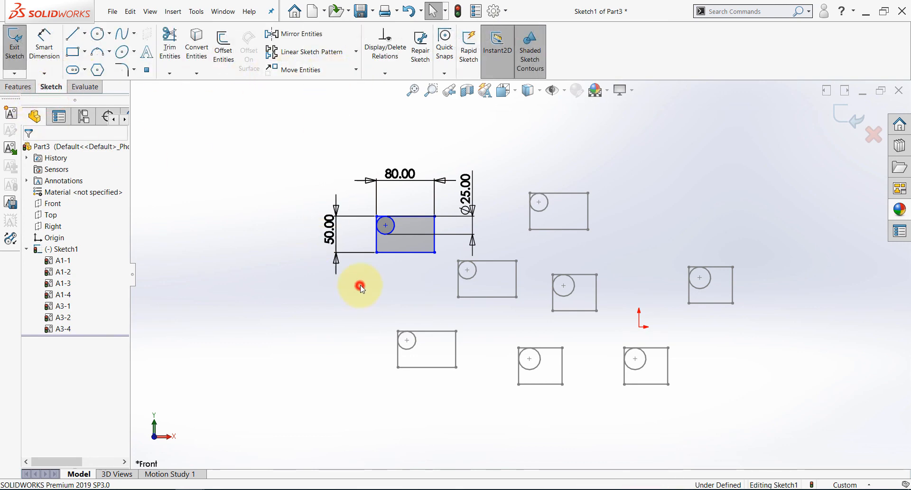
left_click(402, 172)
left_click_drag(402, 172, 399, 150)
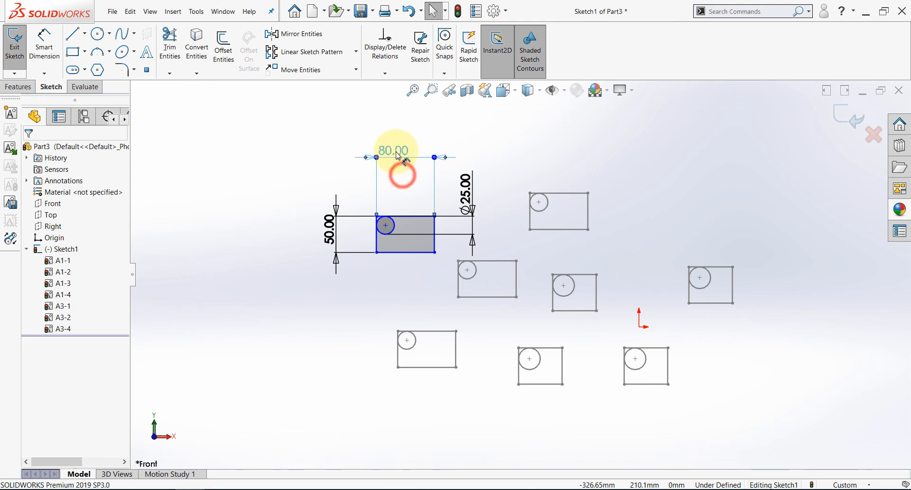
left_click(408, 282)
Move the exploded rectangle up and left, the topmost A3 block up and right, and the rightmost A1 block down and right.
left_click_drag(435, 255, 287, 241)
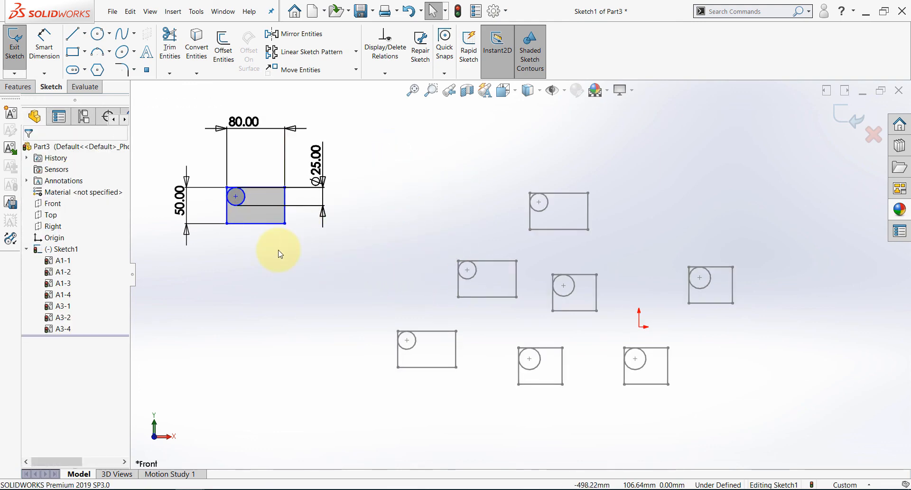
left_click_drag(582, 214, 631, 167)
left_click(554, 244)
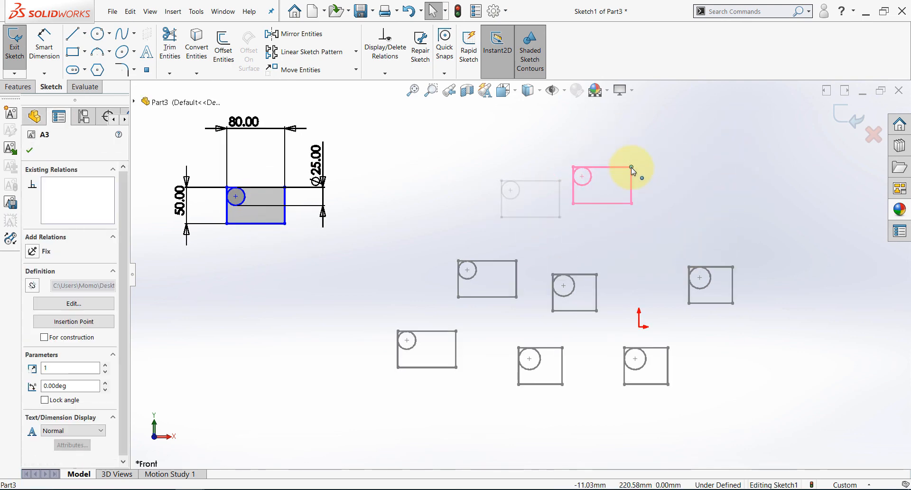
left_click_drag(735, 306, 769, 353)
left_click(282, 293)
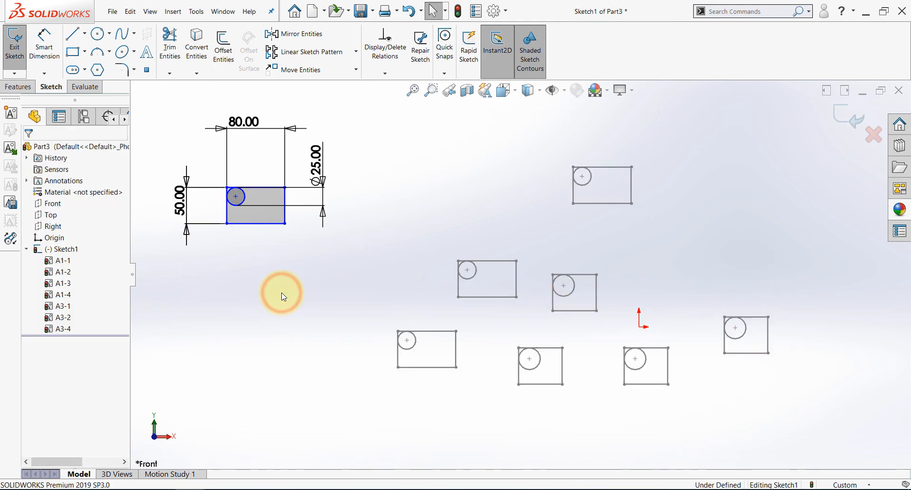